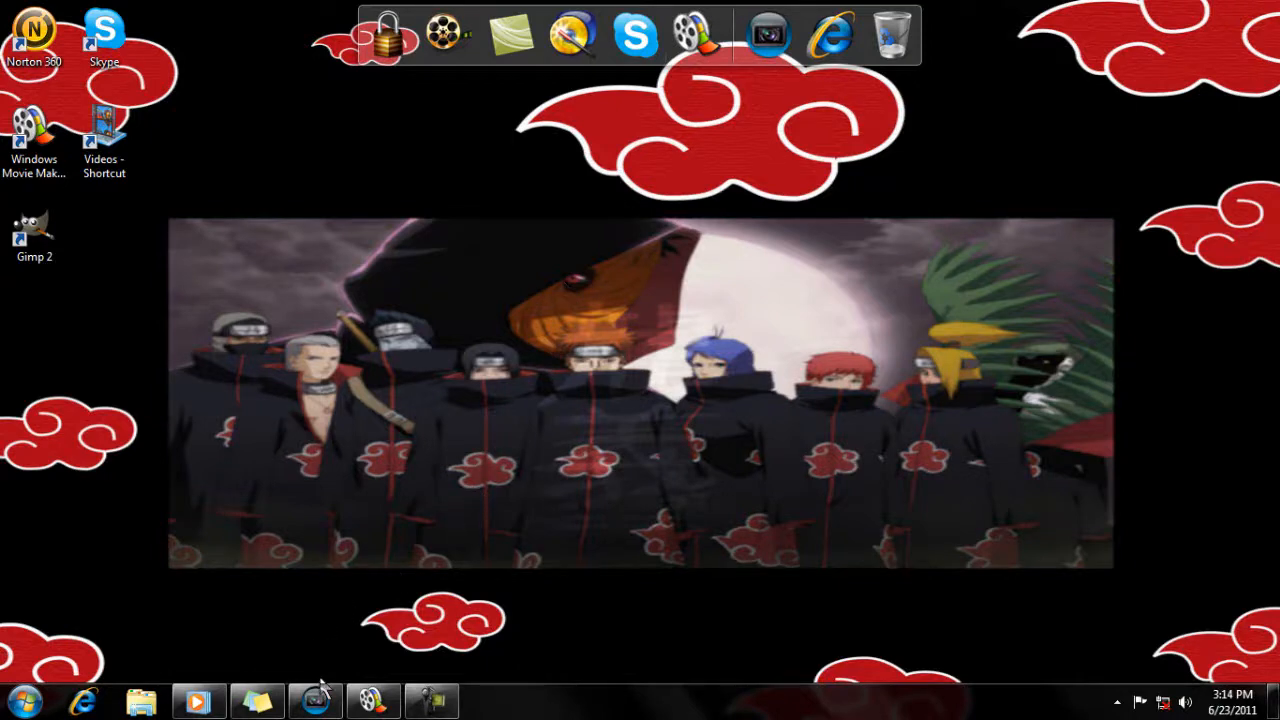
Play the FEAR 3 intro in the media player, skip ahead to its title shot and pause there
click(240, 655)
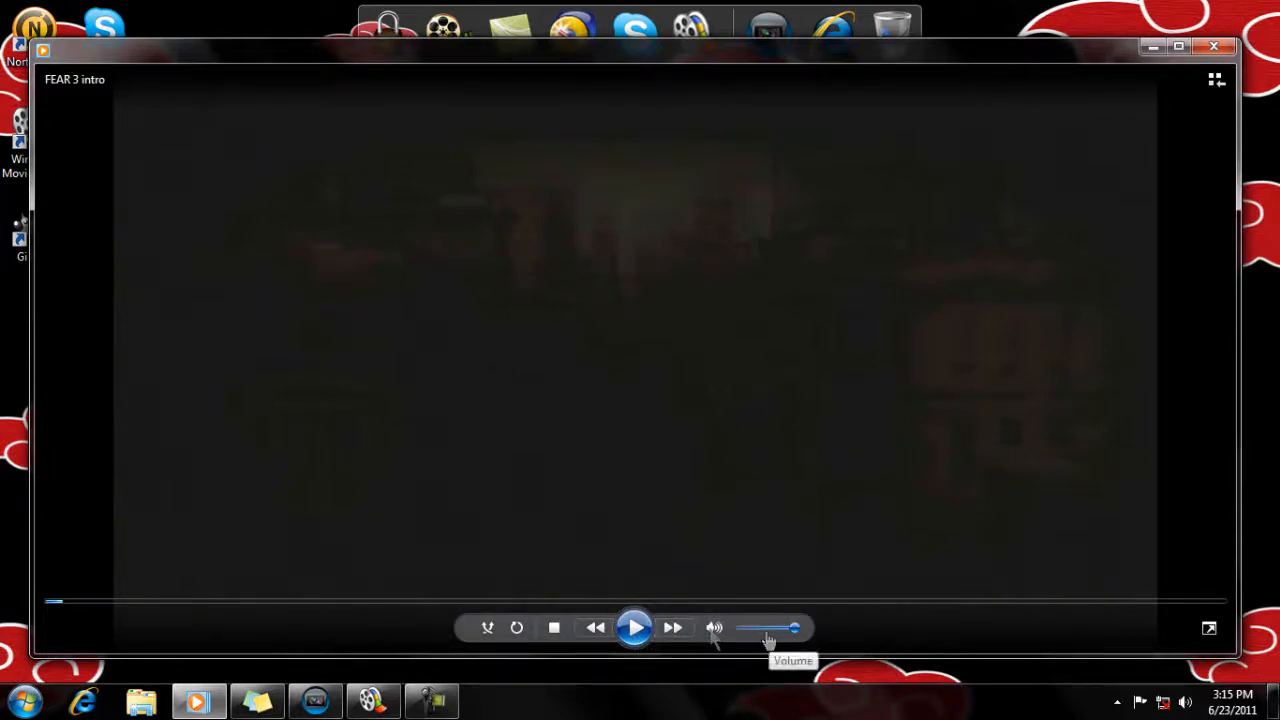
click(634, 627)
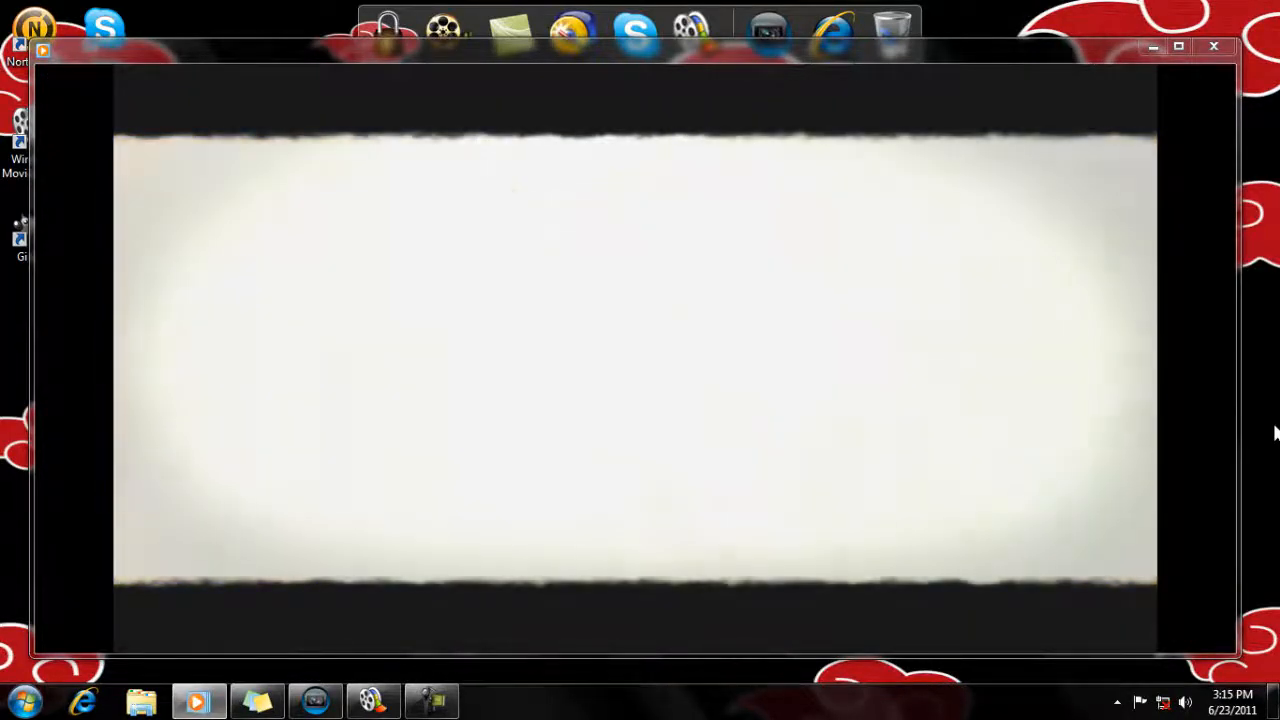
mouse_move(665, 520)
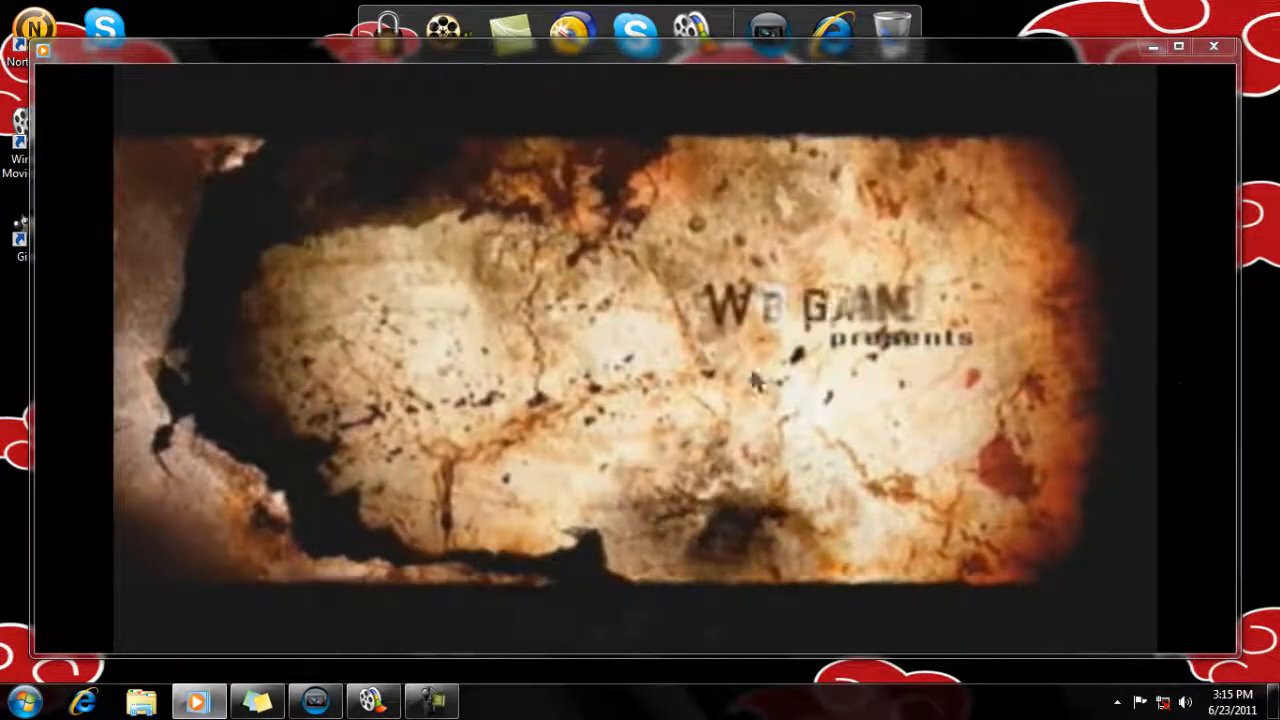
click(857, 603)
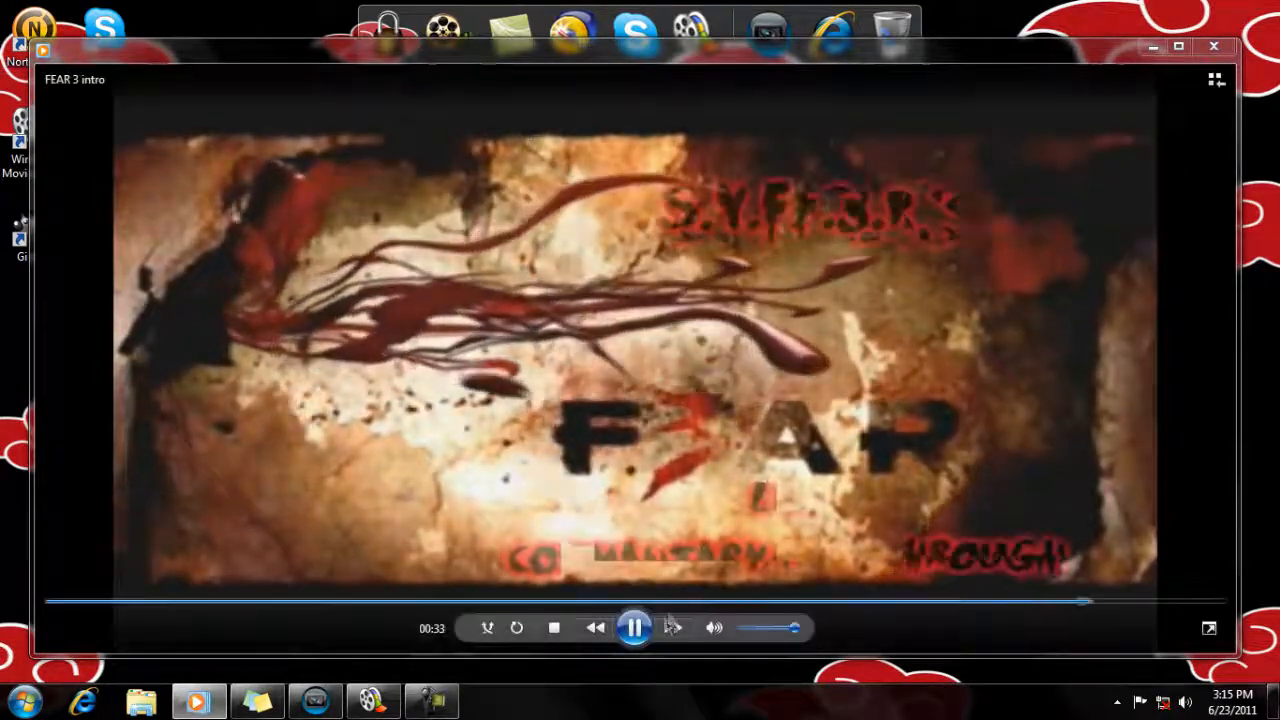
click(825, 517)
click(635, 627)
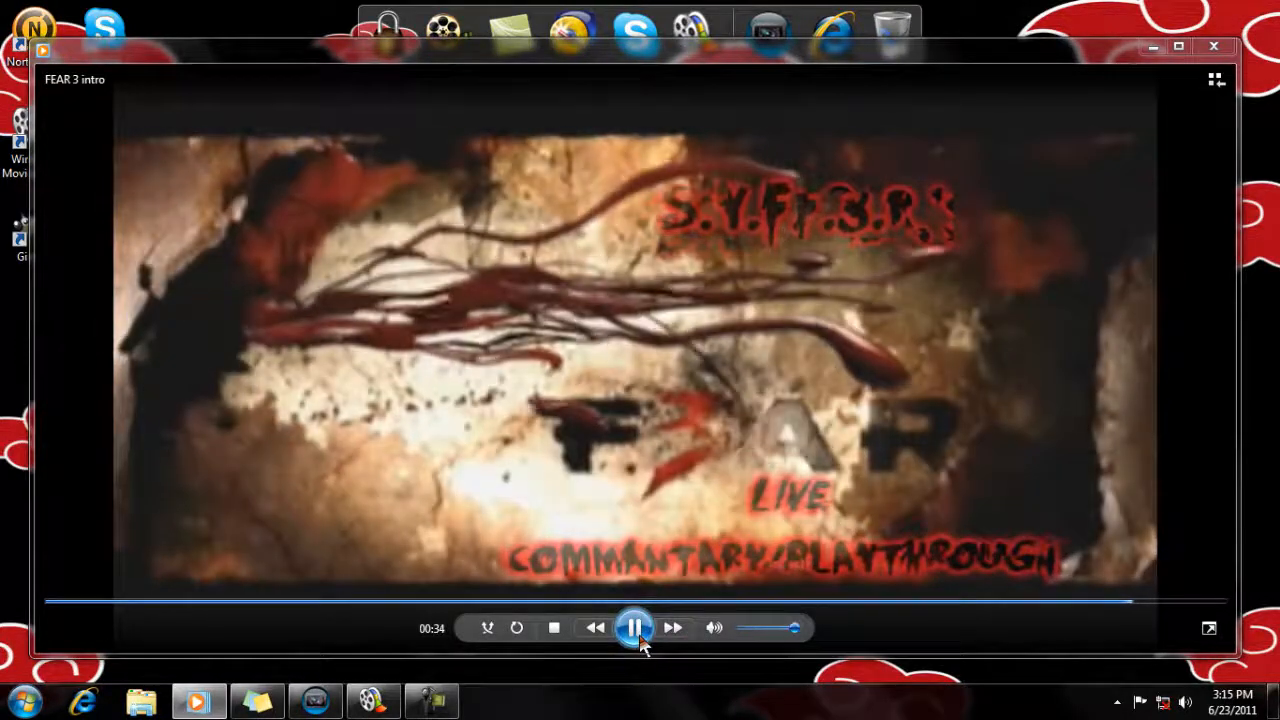
click(939, 290)
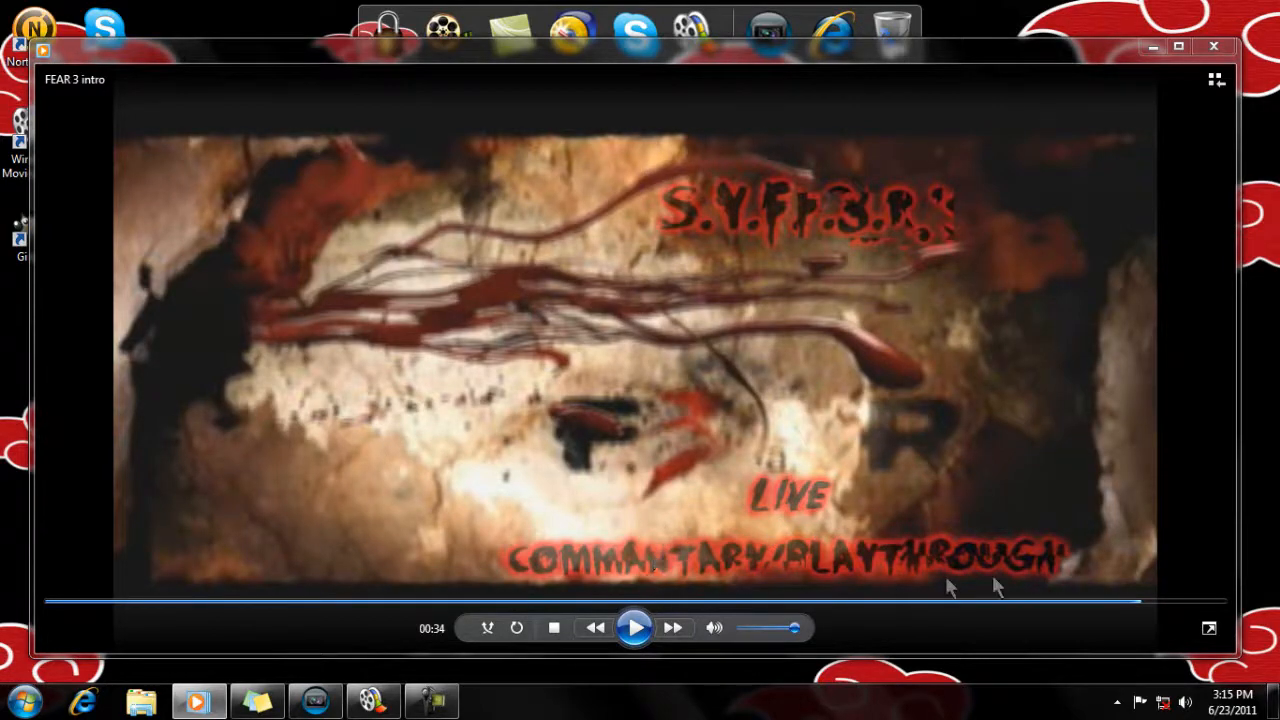
Switch to Sony Vegas and split the captured clip at about 00:00:52, about 00:01:28 and 00:02:06;29
click(1153, 50)
click(340, 695)
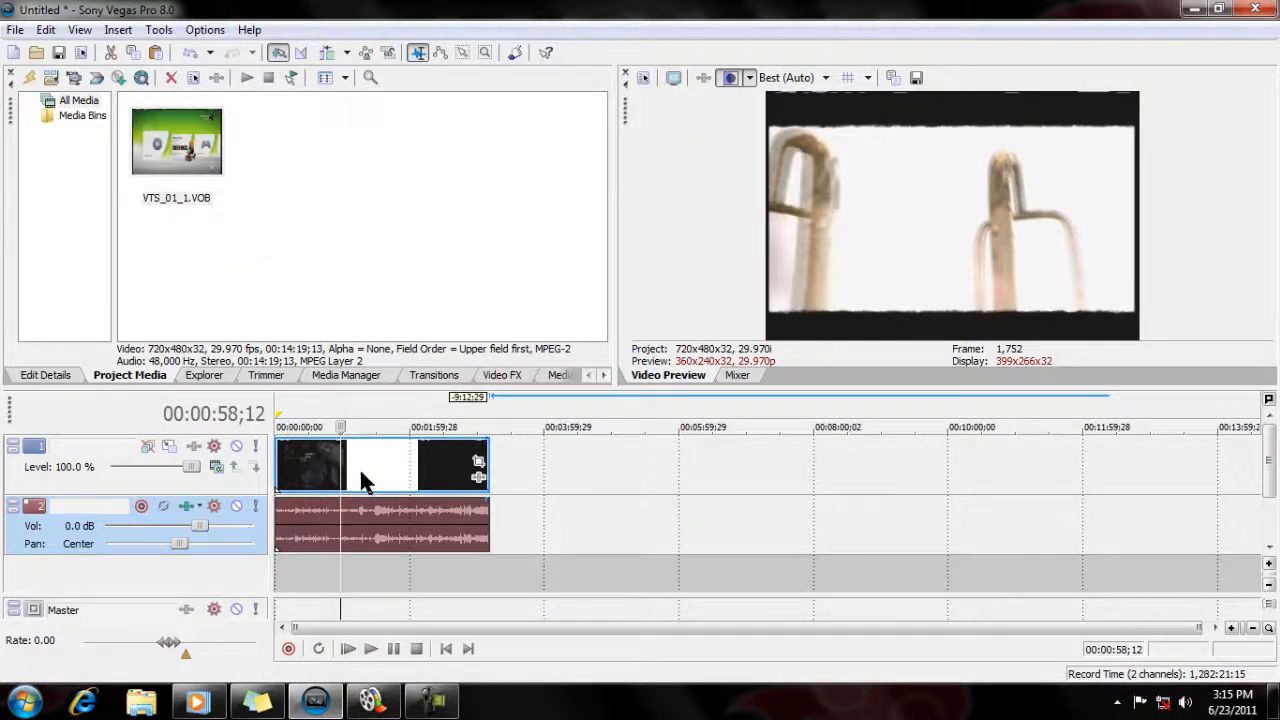
click(363, 482)
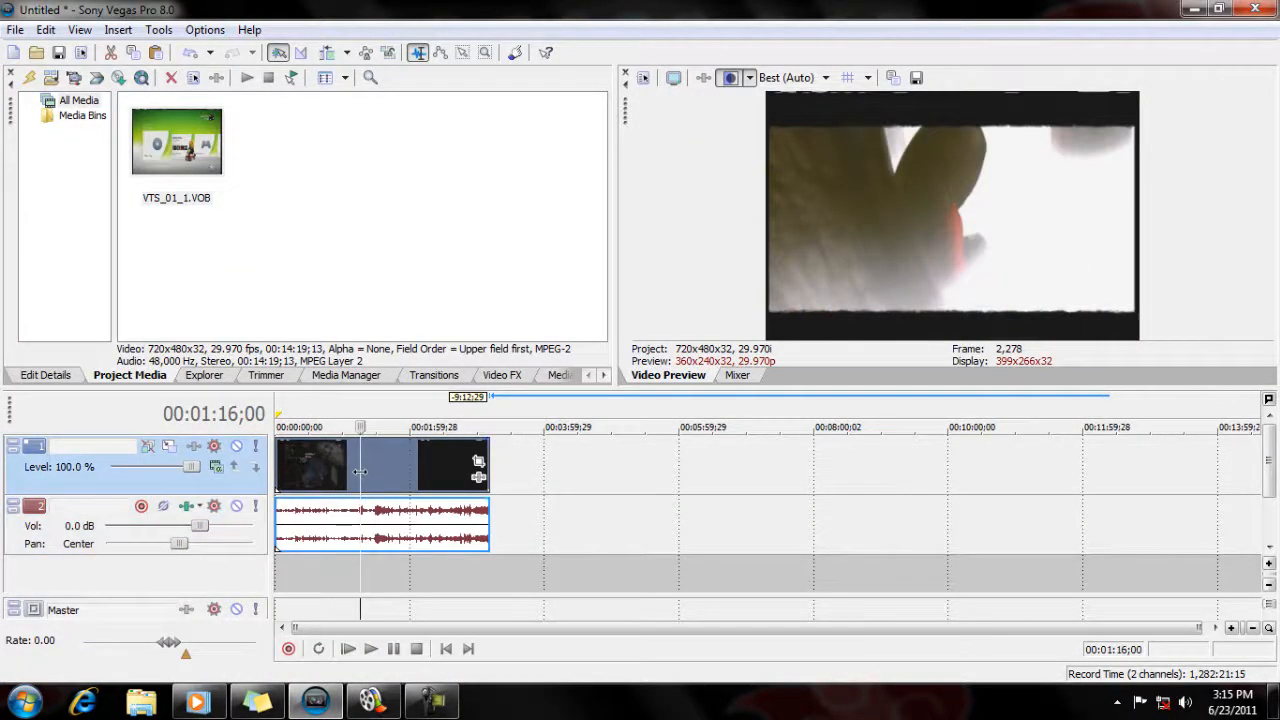
drag(359, 471, 480, 477)
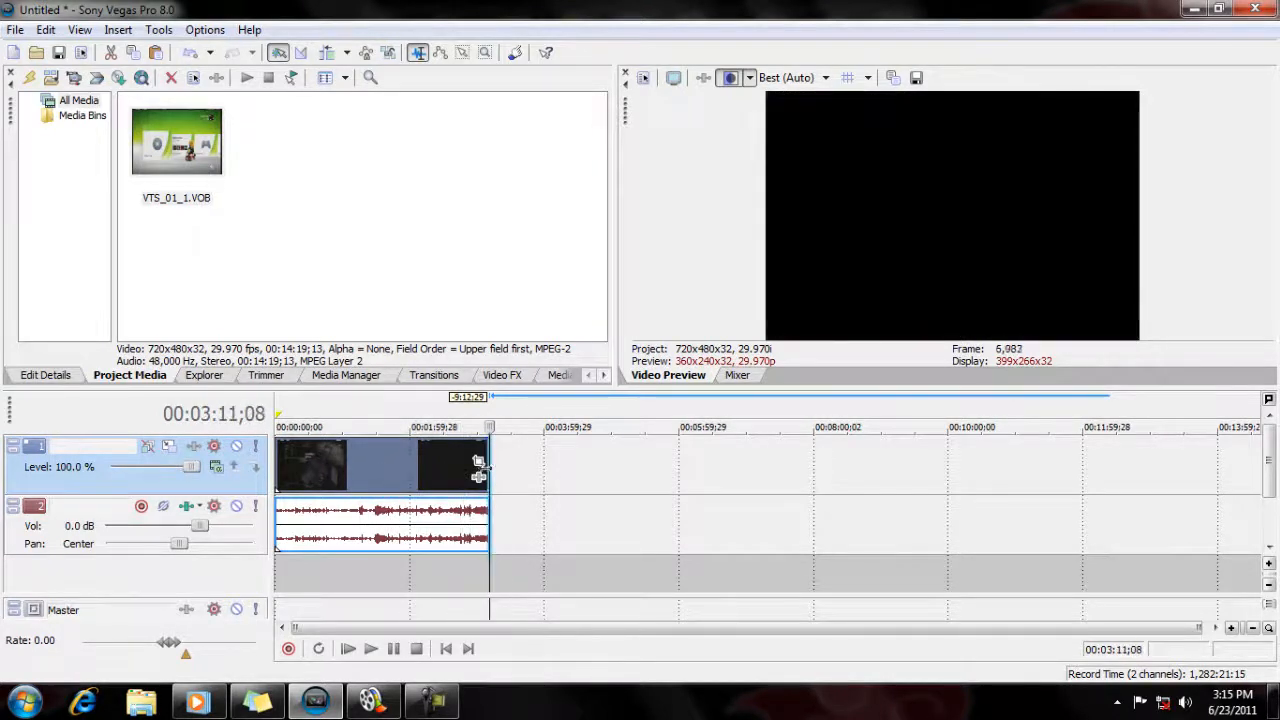
drag(479, 468, 334, 470)
key(s)
click(374, 480)
key(s)
click(418, 485)
key(s)
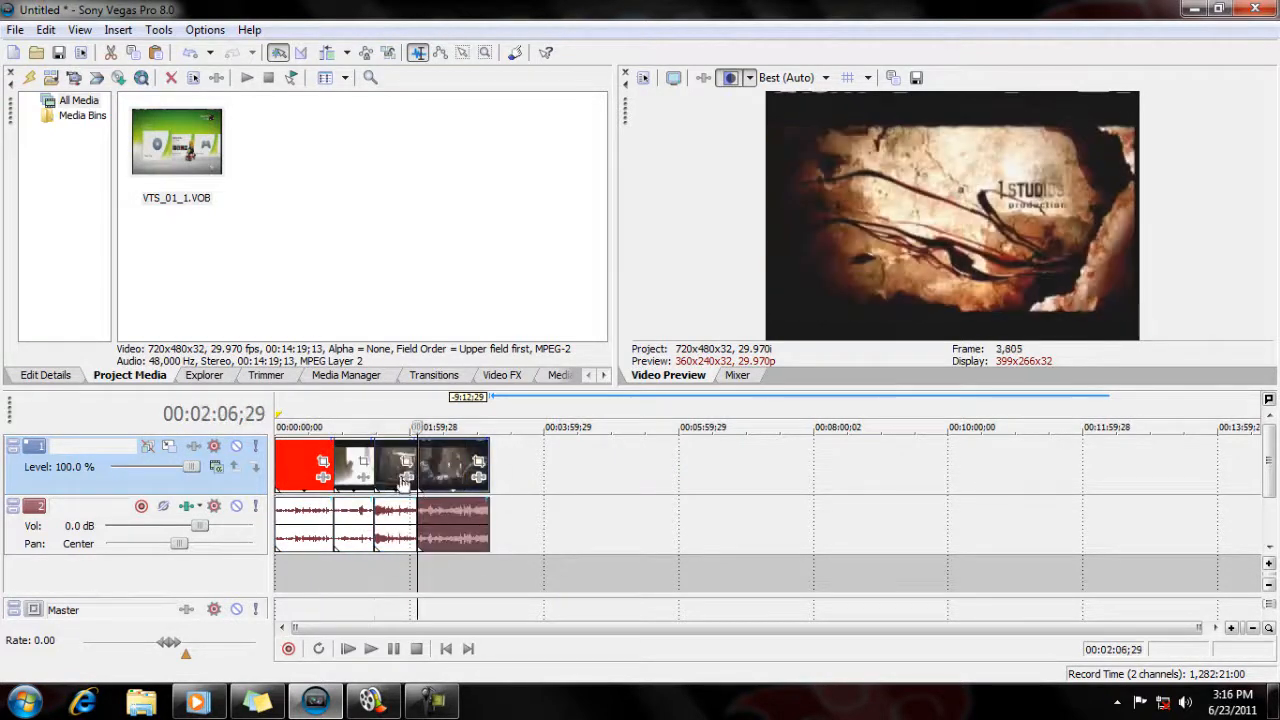
Delete the two middle pieces of the split clip, keeping the opening and closing pieces
right_click(405, 480)
right_click(392, 466)
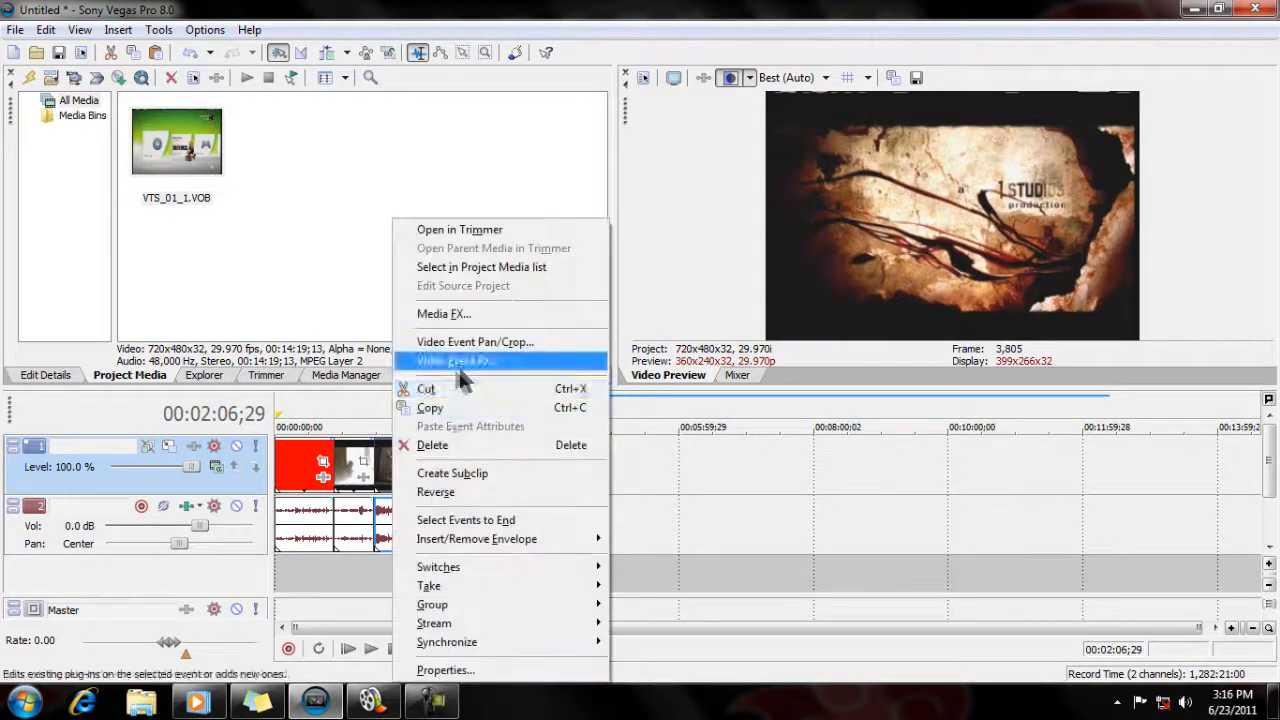
click(440, 445)
right_click(341, 466)
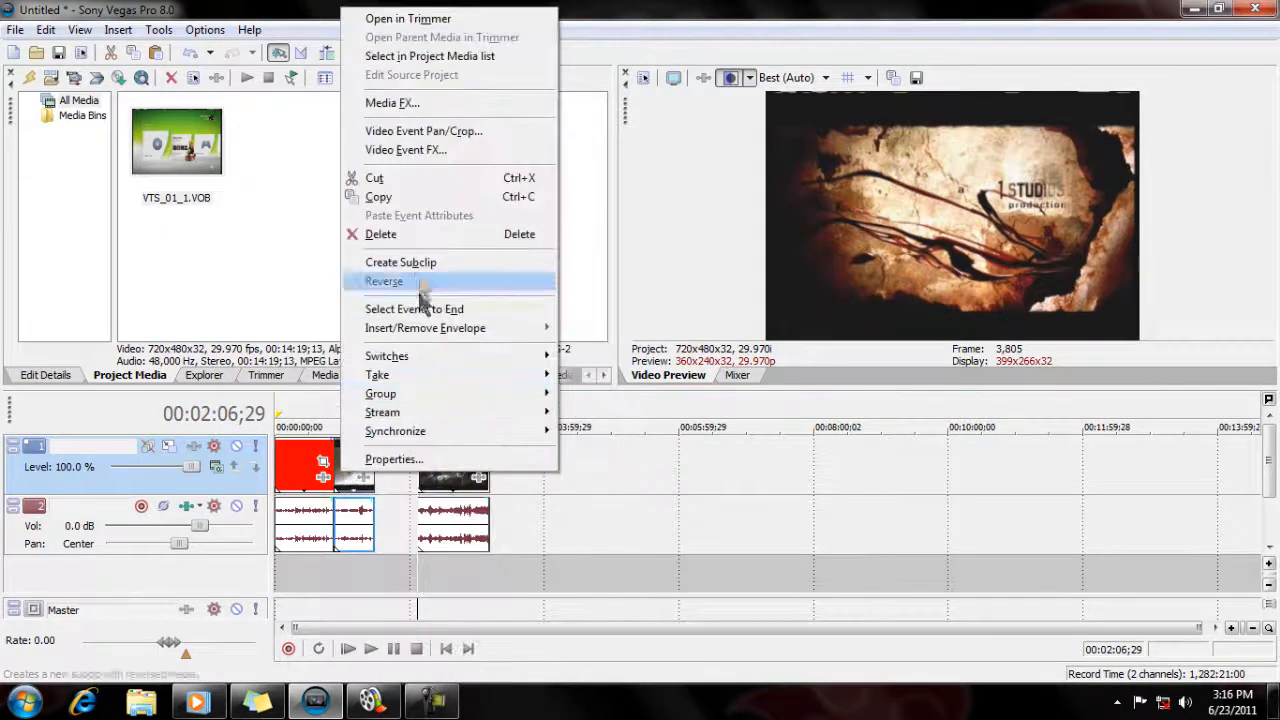
click(393, 243)
Compare the opening clip's frame at 00:00:01;15 with the start of the FEAR 3 intro in the media player
click(289, 486)
scroll(300, 478, up, 2)
drag(300, 466, 277, 466)
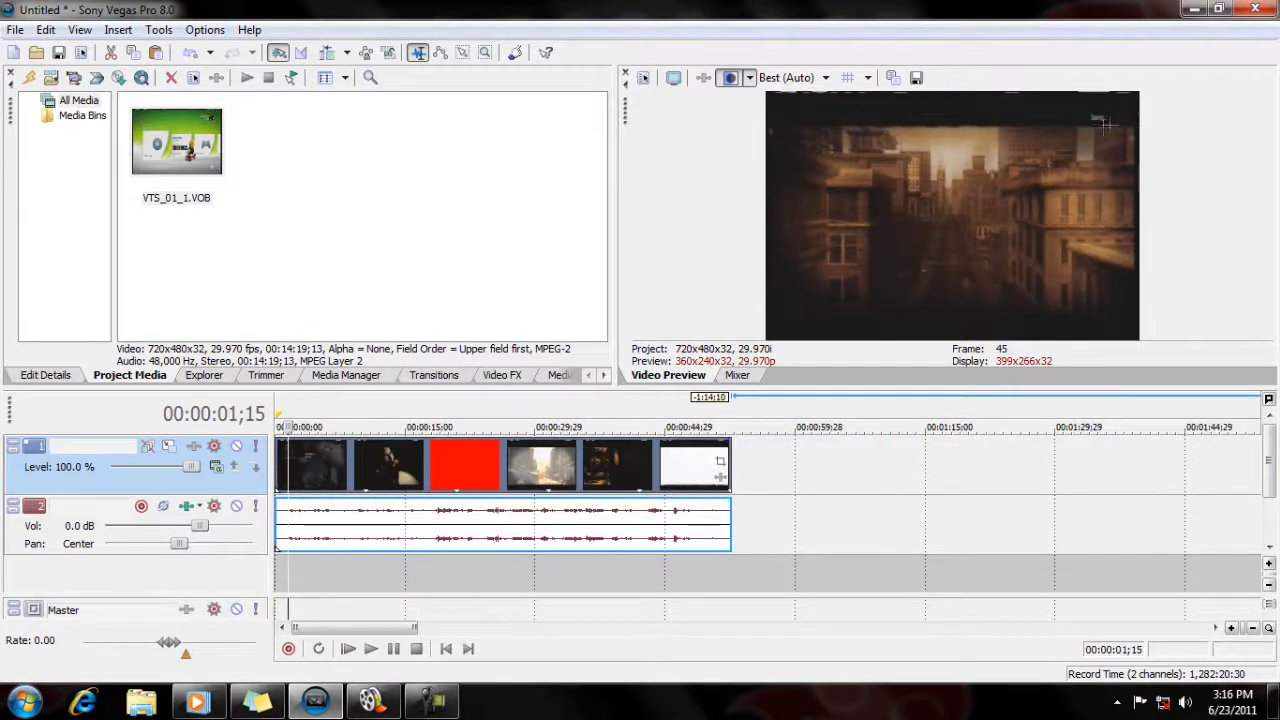
click(197, 702)
click(72, 603)
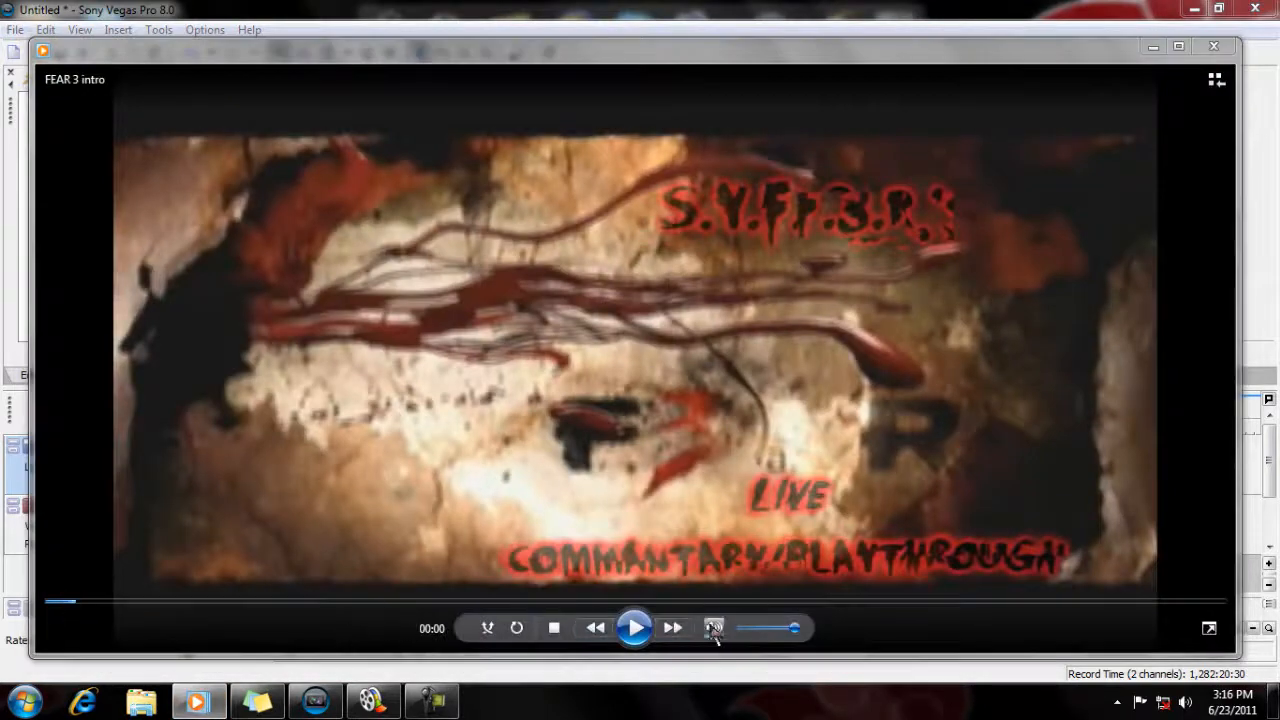
click(635, 627)
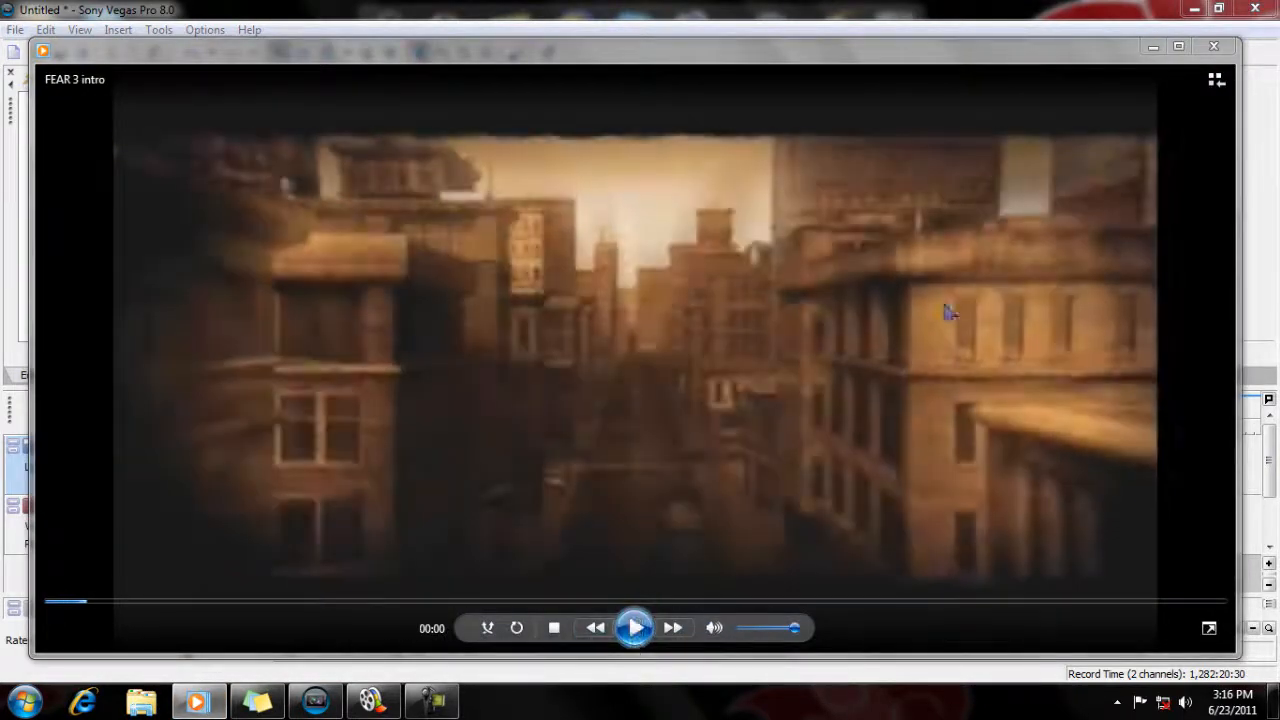
click(1153, 47)
Insert a video track above the clip and place a black Solid Color generated event at its start
right_click(462, 574)
click(500, 622)
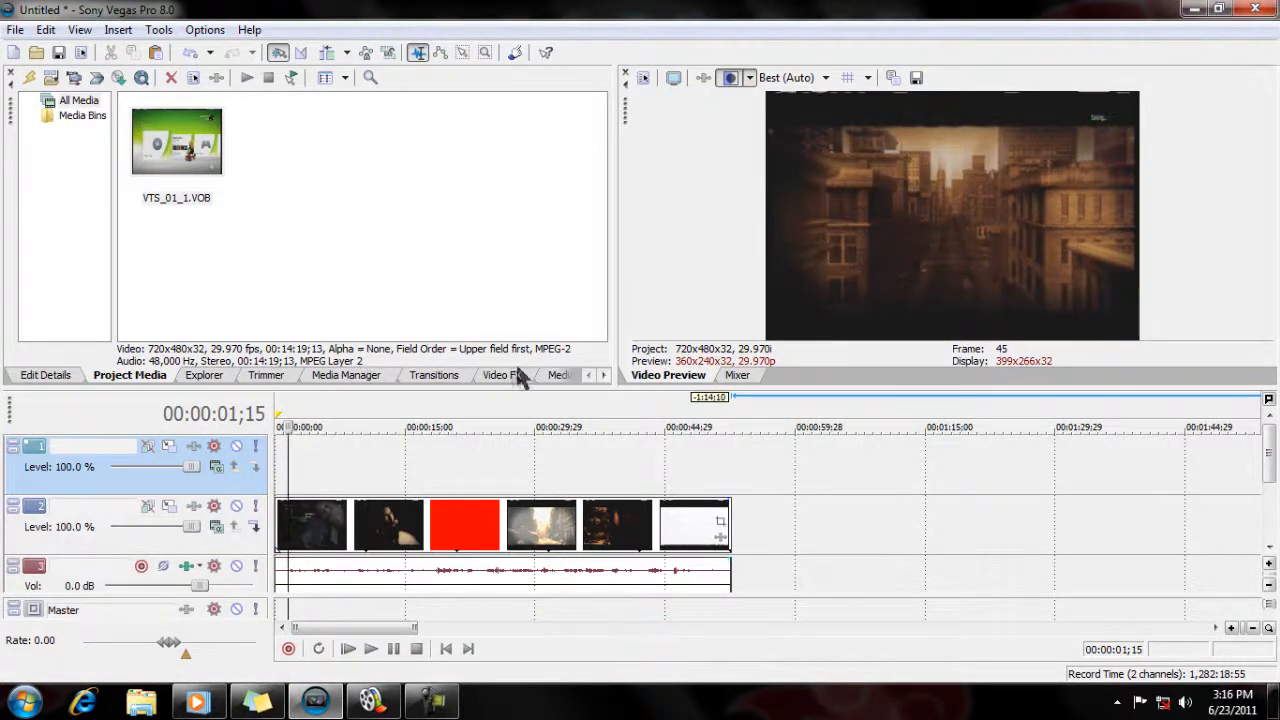
click(440, 378)
click(491, 382)
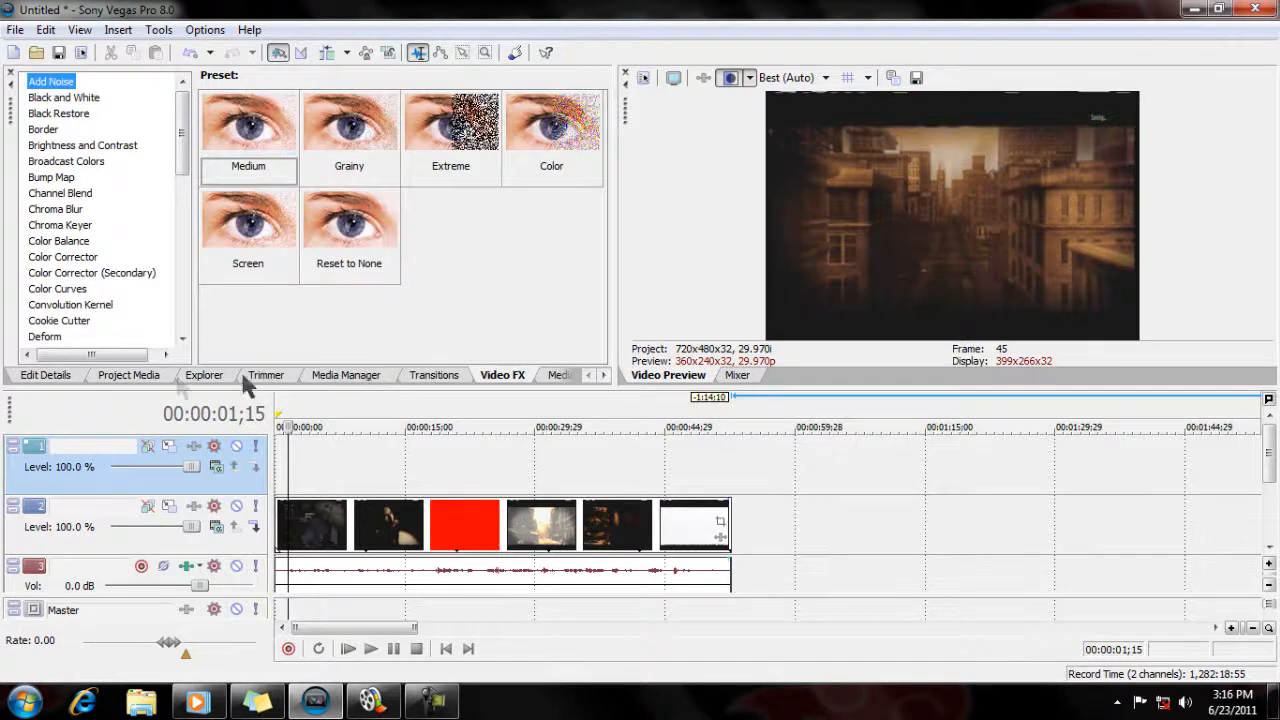
click(123, 378)
click(446, 382)
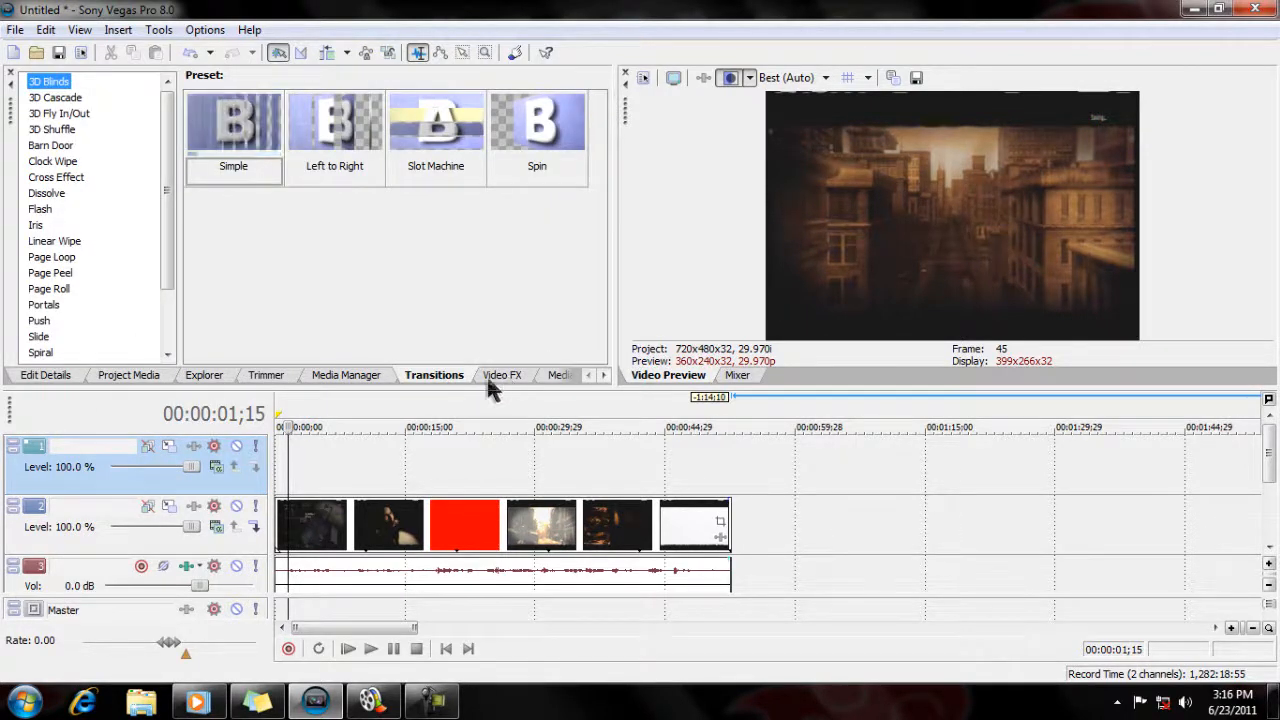
click(602, 375)
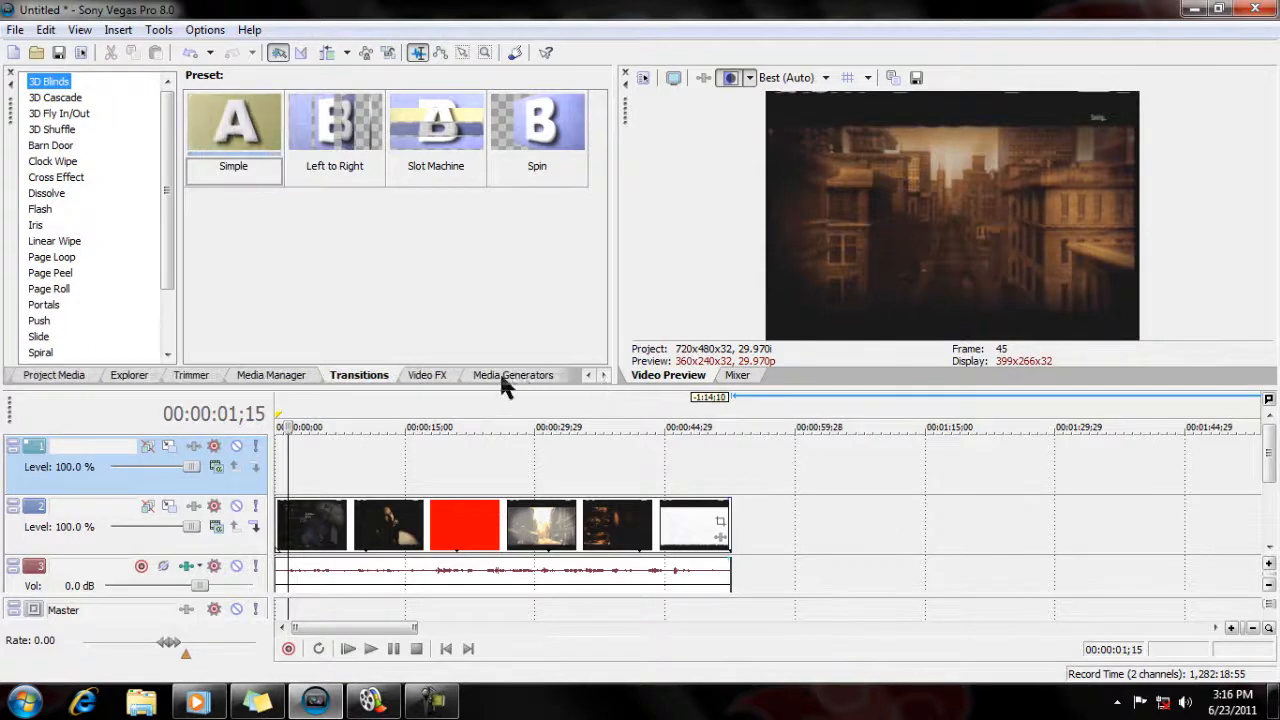
click(508, 378)
click(58, 165)
drag(269, 122, 320, 462)
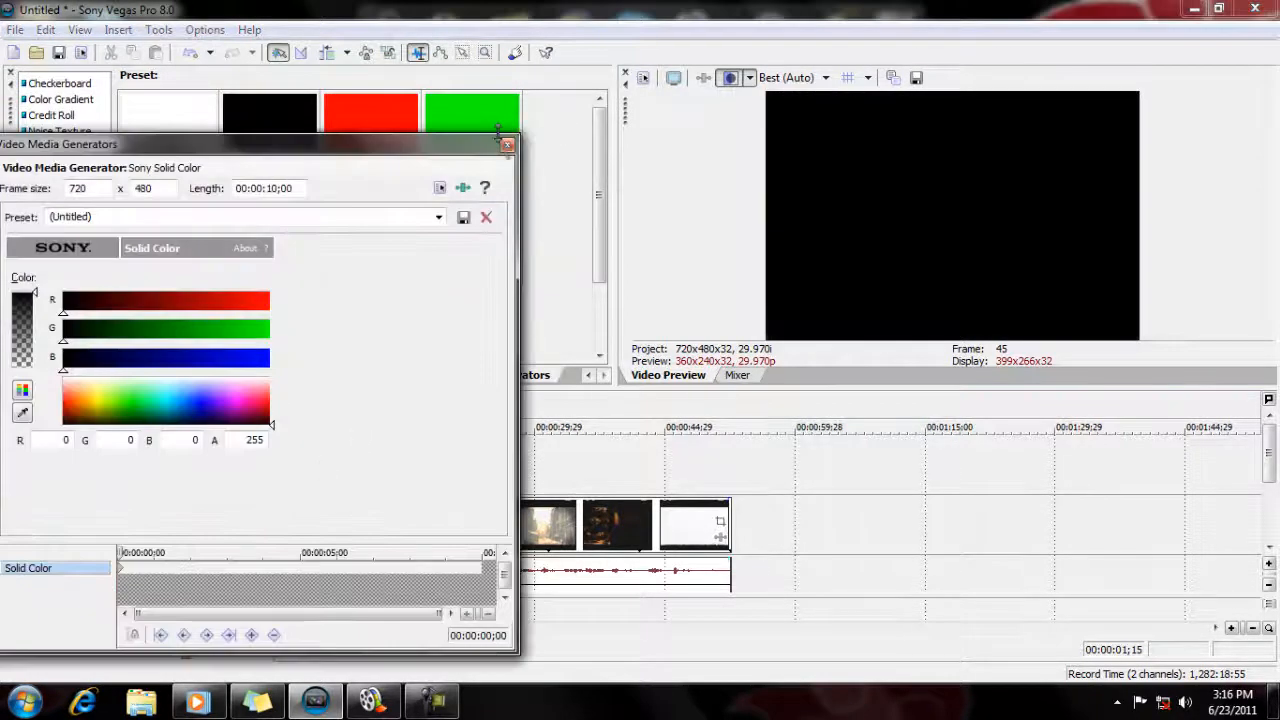
click(507, 144)
Turn off Maintain aspect ratio in the solid color event's properties
right_click(314, 462)
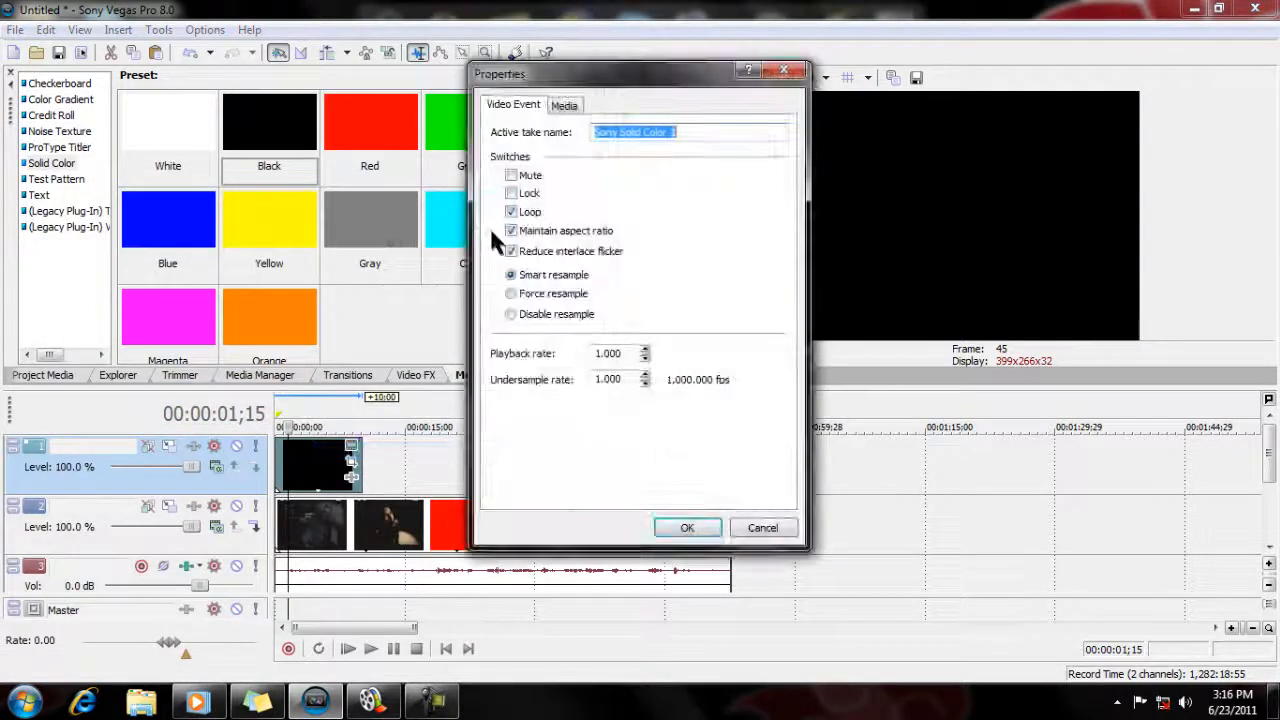
click(511, 231)
click(687, 529)
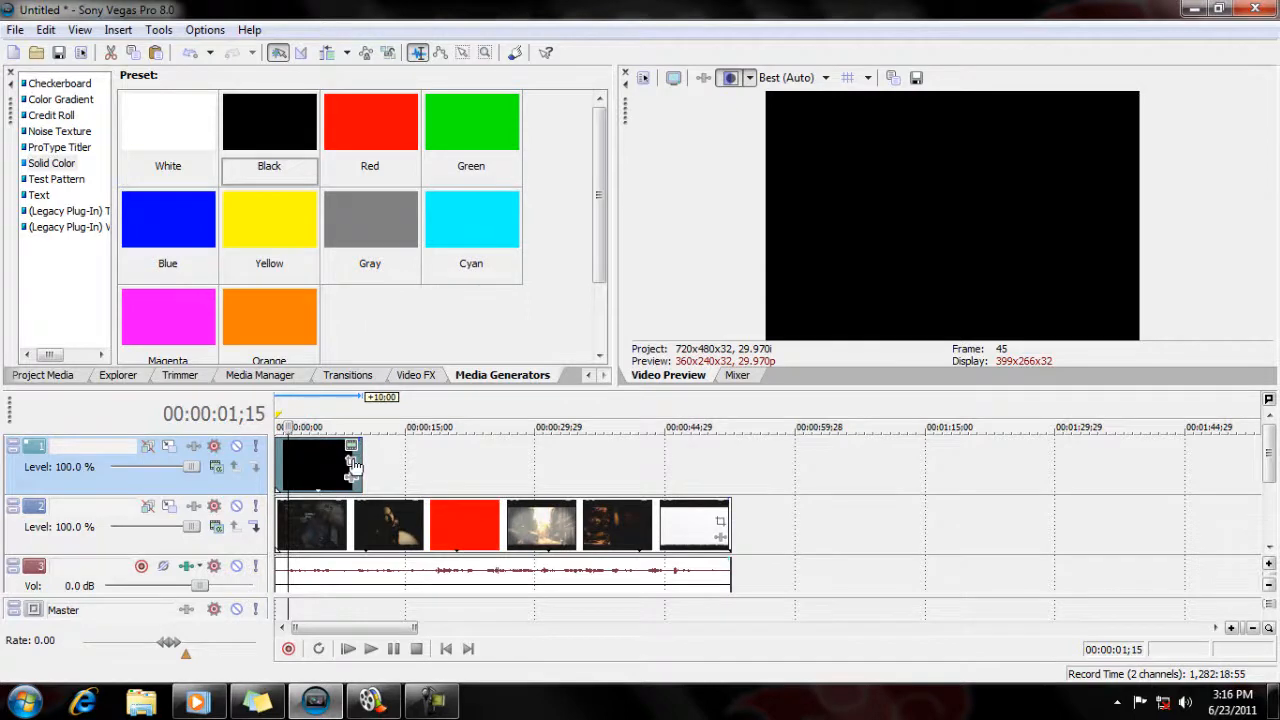
Shift the solid color event's pan/crop frame to center 526.4, 639.5 so it covers only the picture's upper border
scroll(352, 465, up, 4)
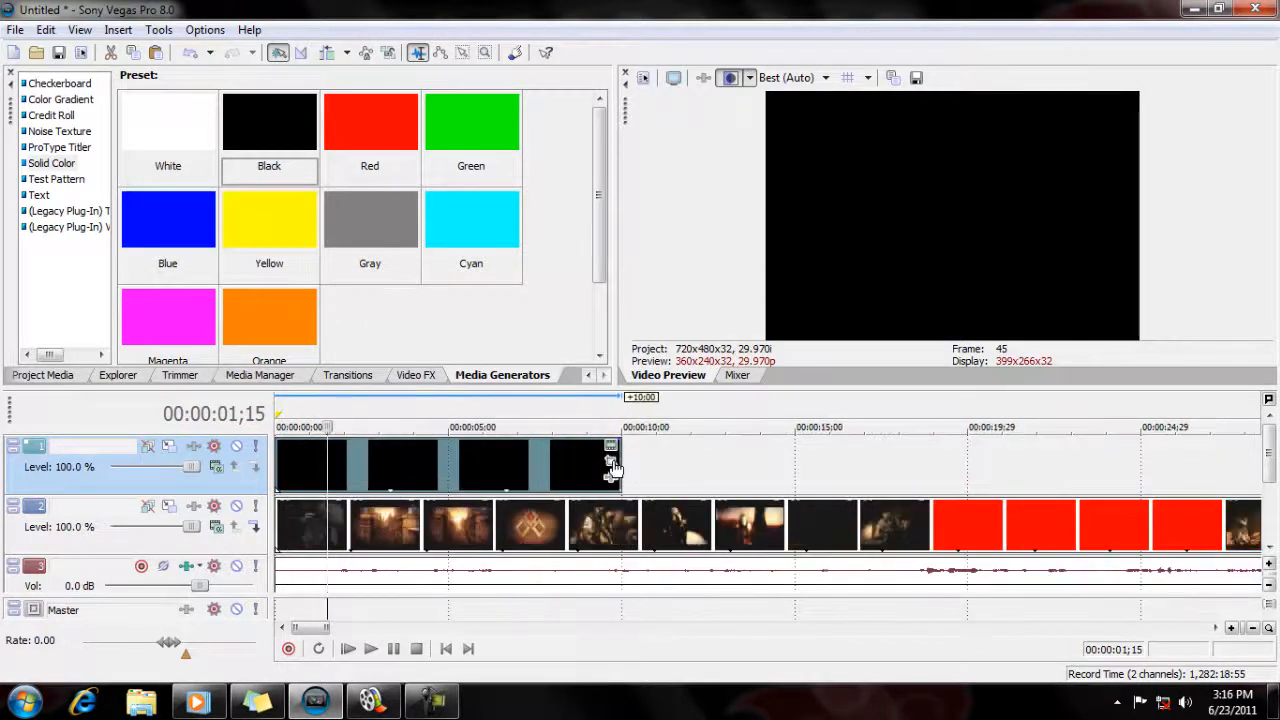
click(612, 462)
drag(486, 294, 547, 457)
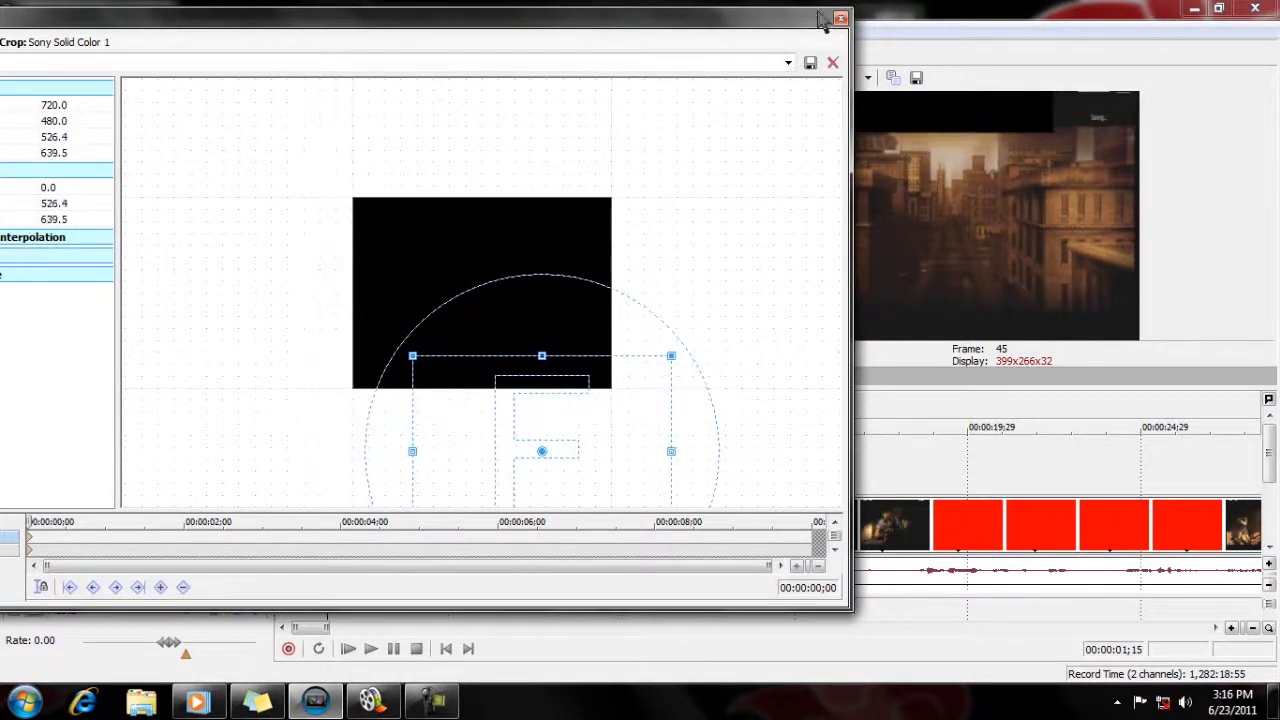
click(840, 19)
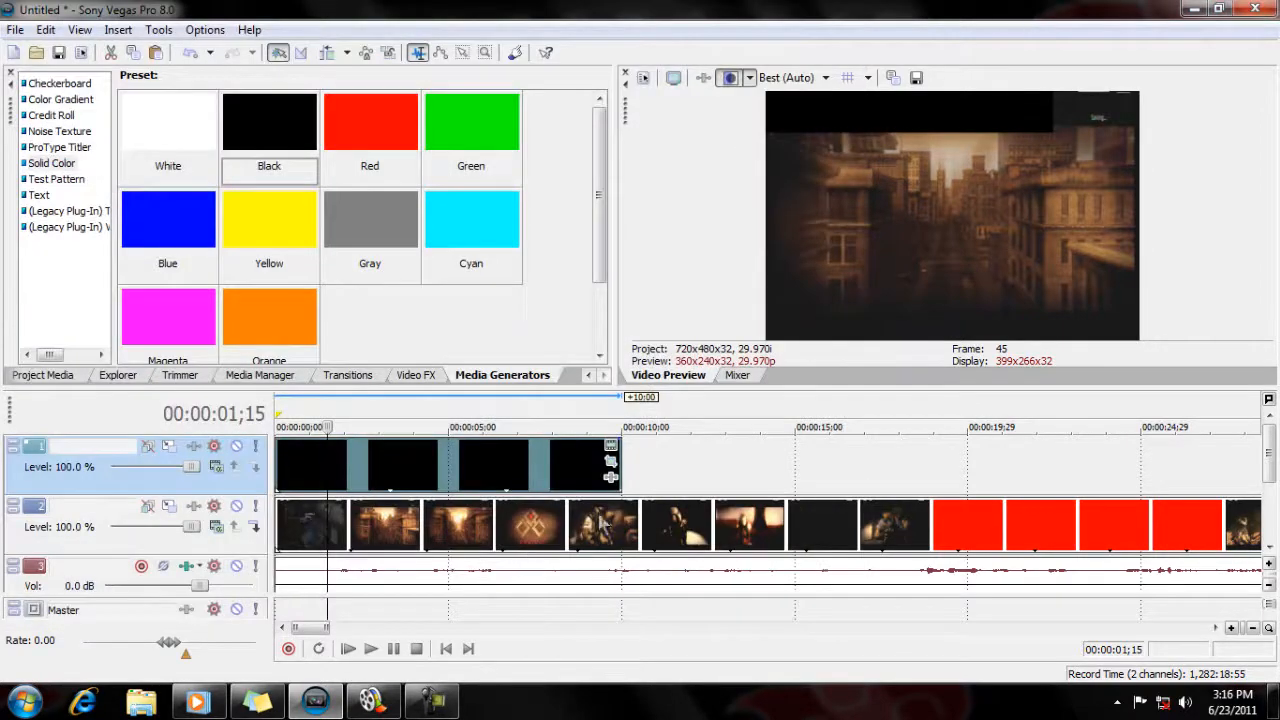
Match the solid color to the video's dark border by sampling it from the preview, giving RGB 26, 26, 26
click(613, 480)
click(1054, 150)
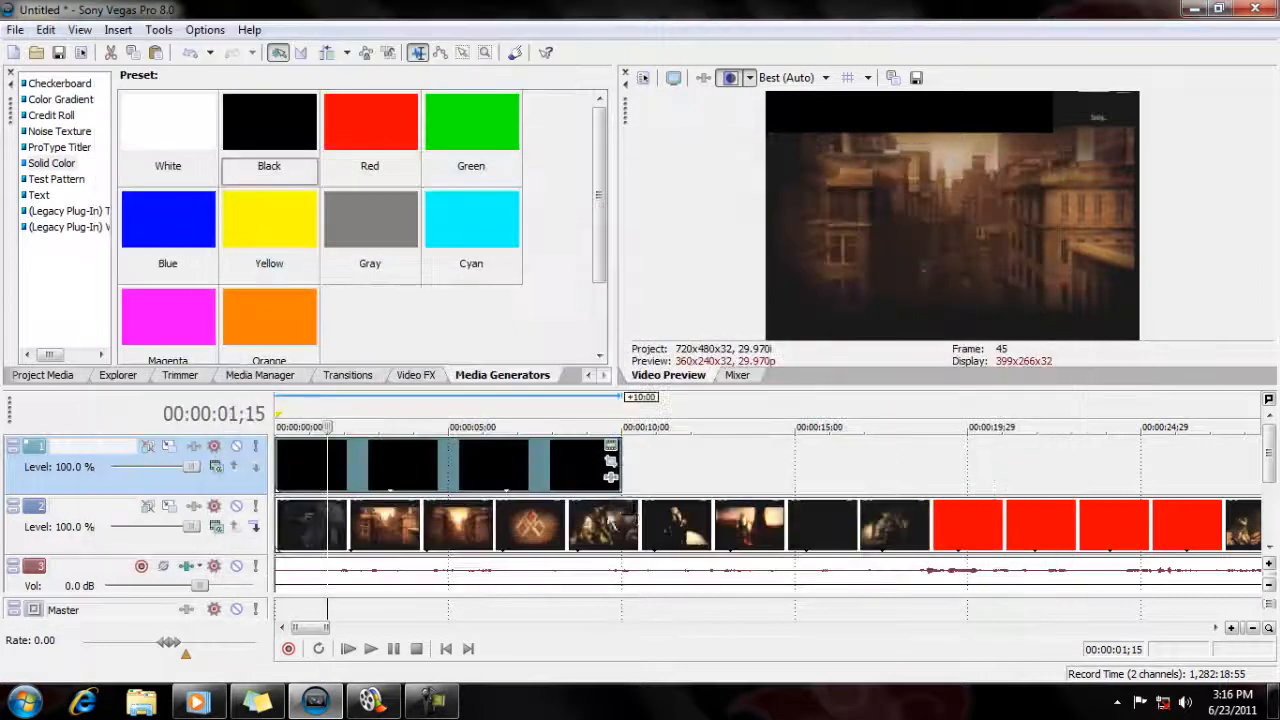
click(611, 449)
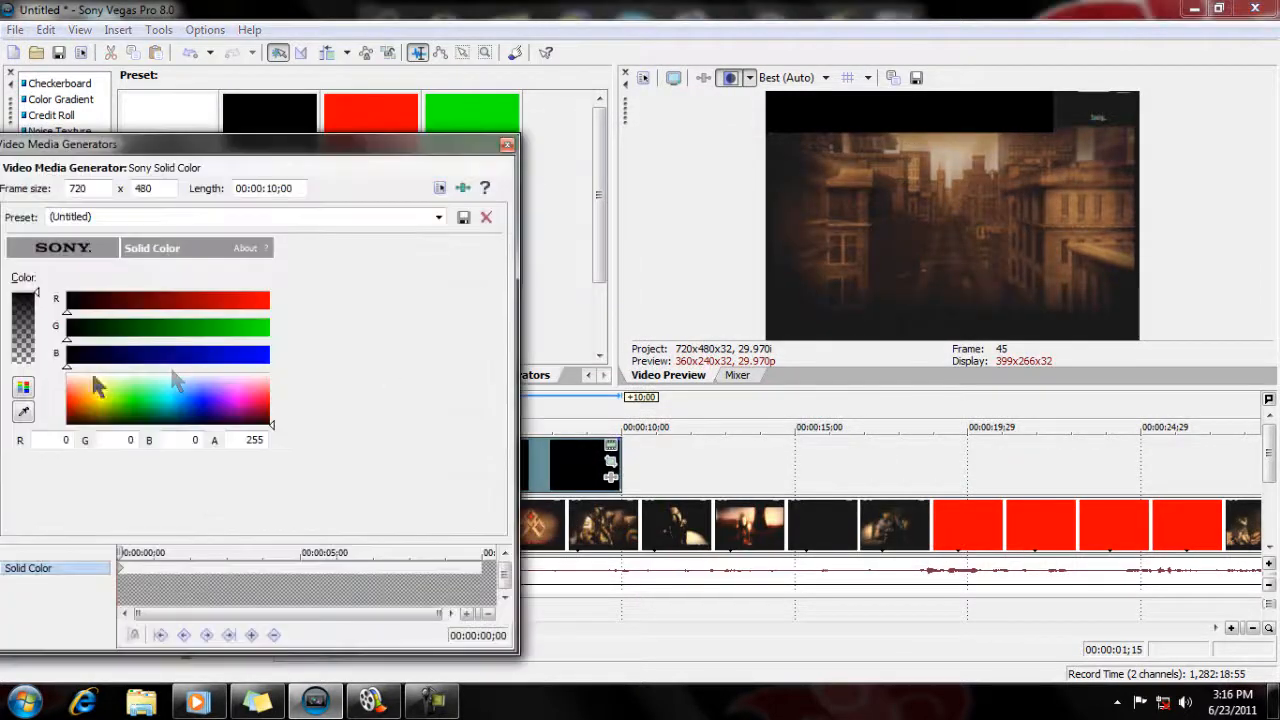
click(22, 413)
click(1080, 103)
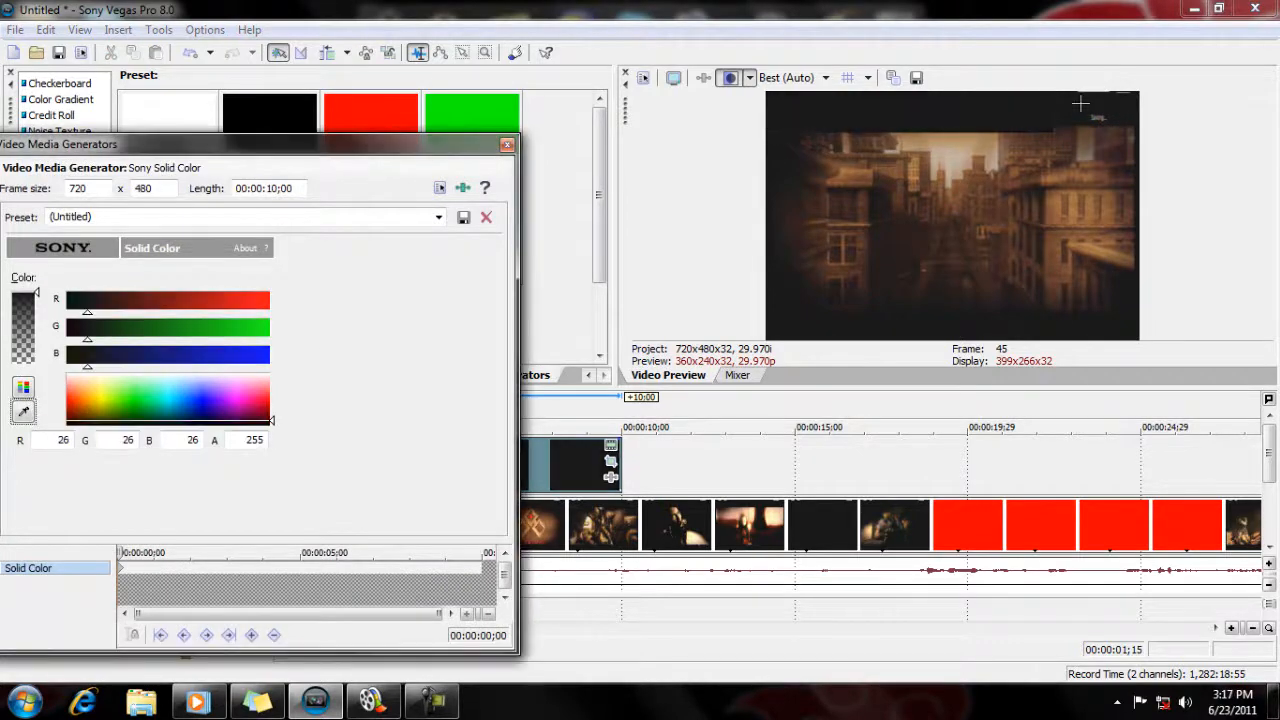
click(508, 147)
Reposition the solid color event's pan/crop frame to center 403.4, 662.6 to cover the text in the picture's upper corner
click(611, 461)
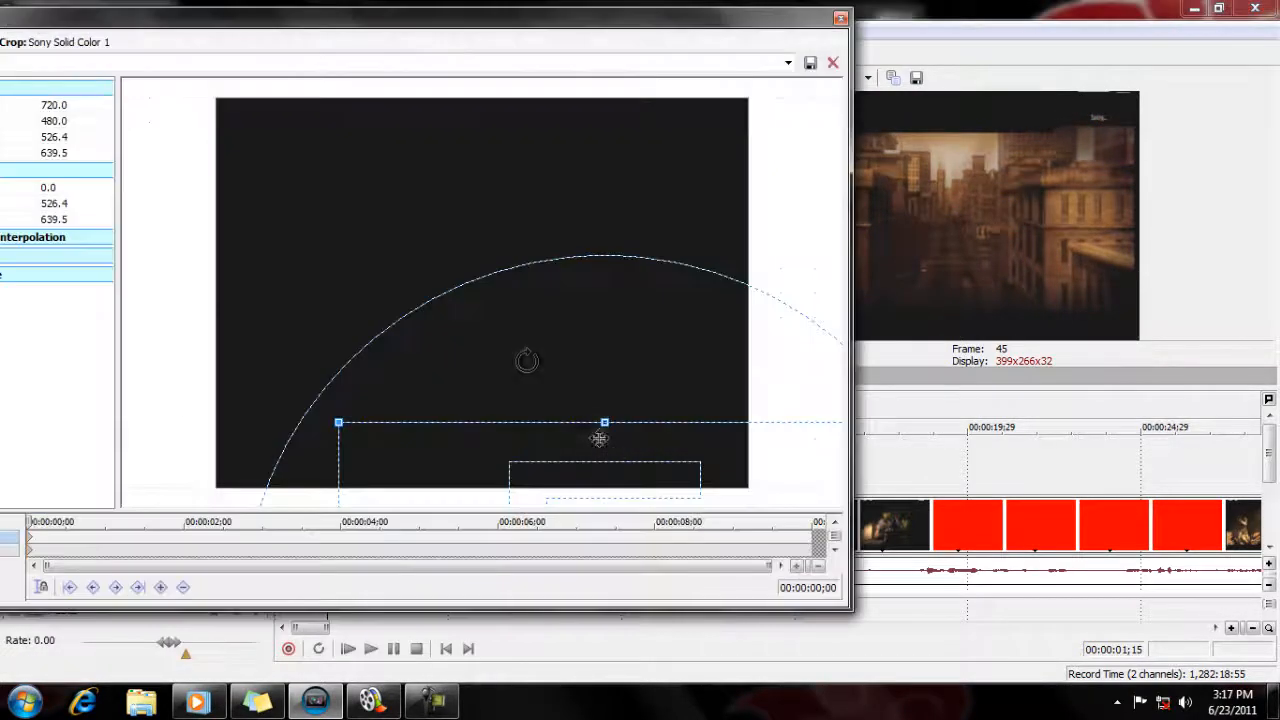
drag(545, 436, 454, 459)
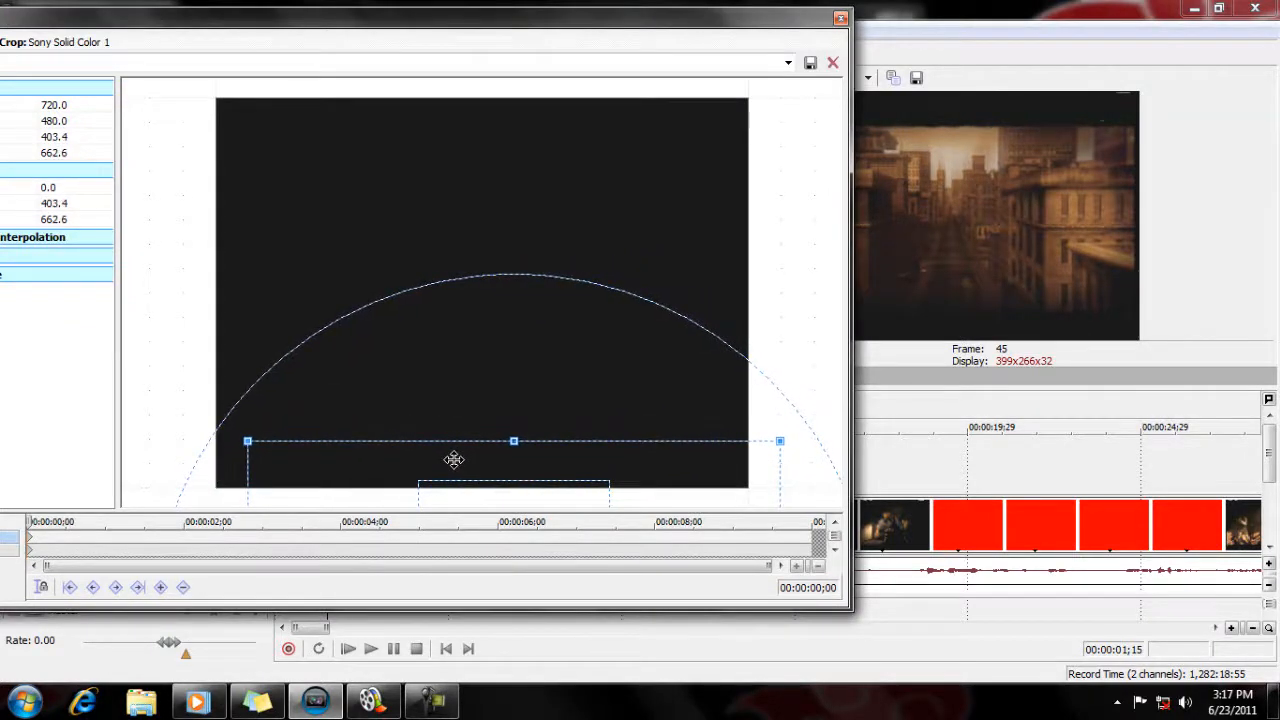
click(840, 19)
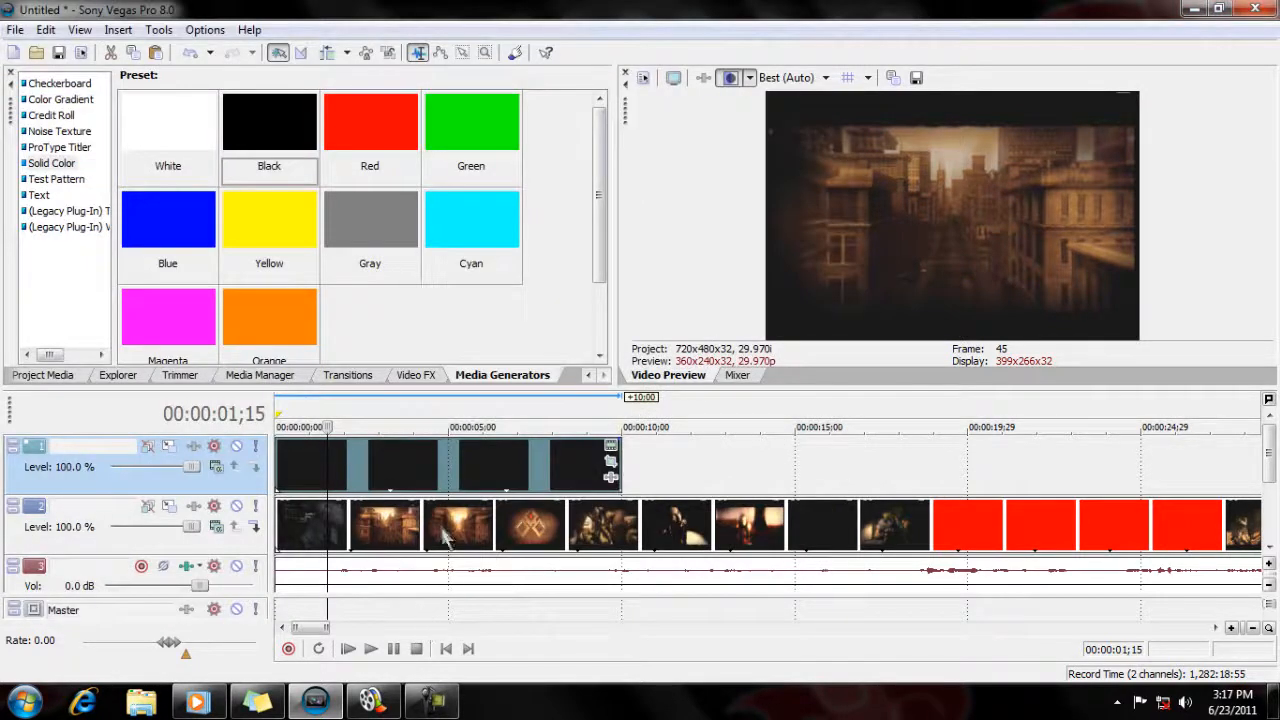
Review the opening clip and move the closing clip earlier on its track to start at about 00:00:59
click(486, 530)
drag(497, 524, 708, 531)
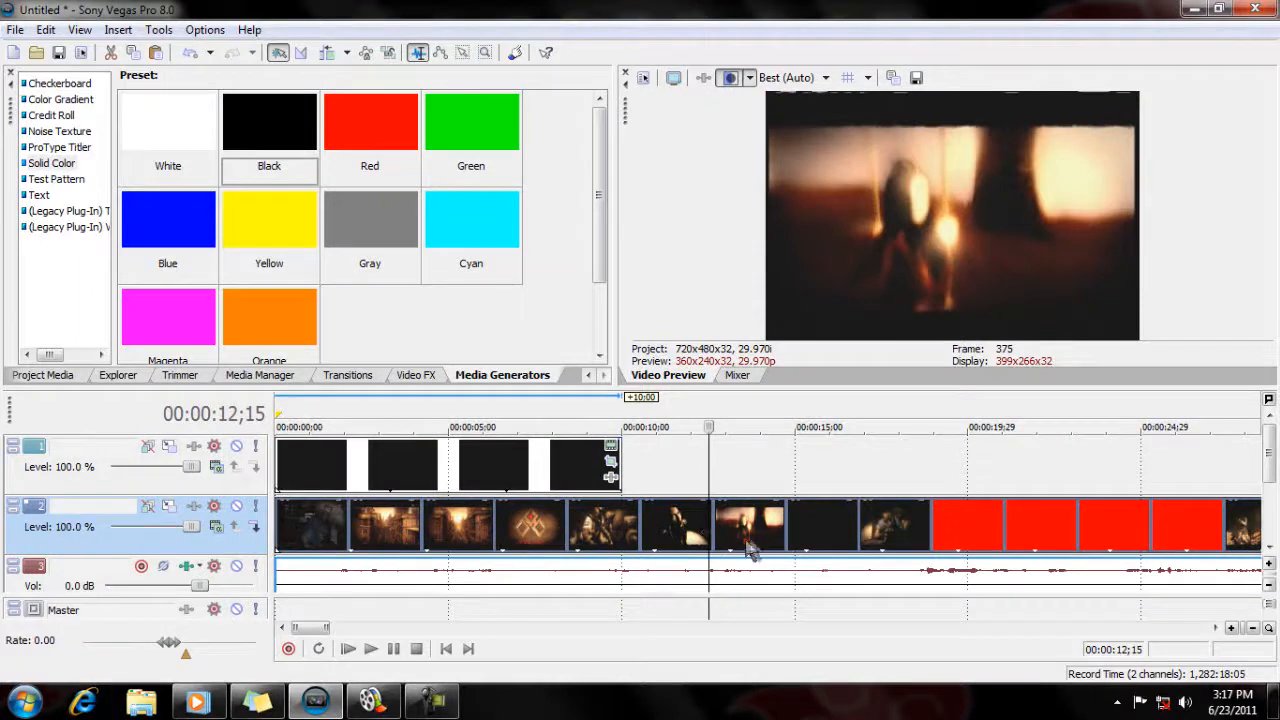
scroll(745, 548, down, 8)
click(409, 532)
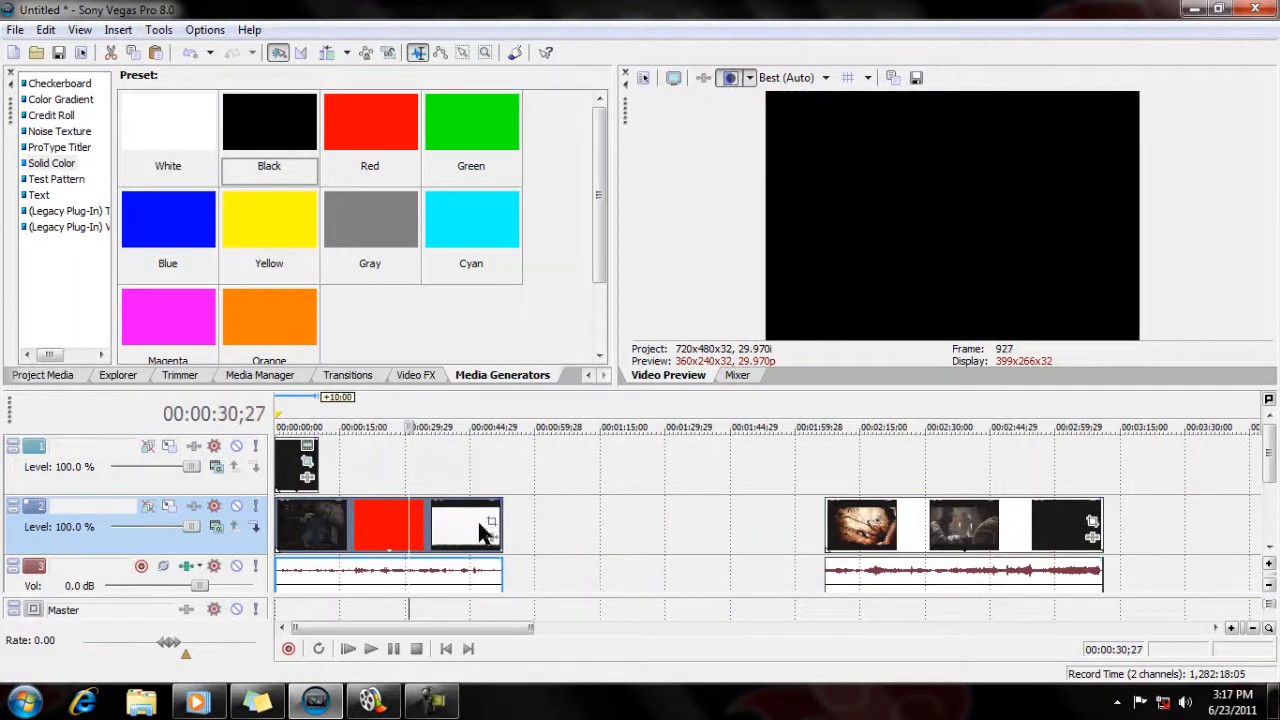
drag(409, 532, 503, 540)
drag(858, 540, 742, 511)
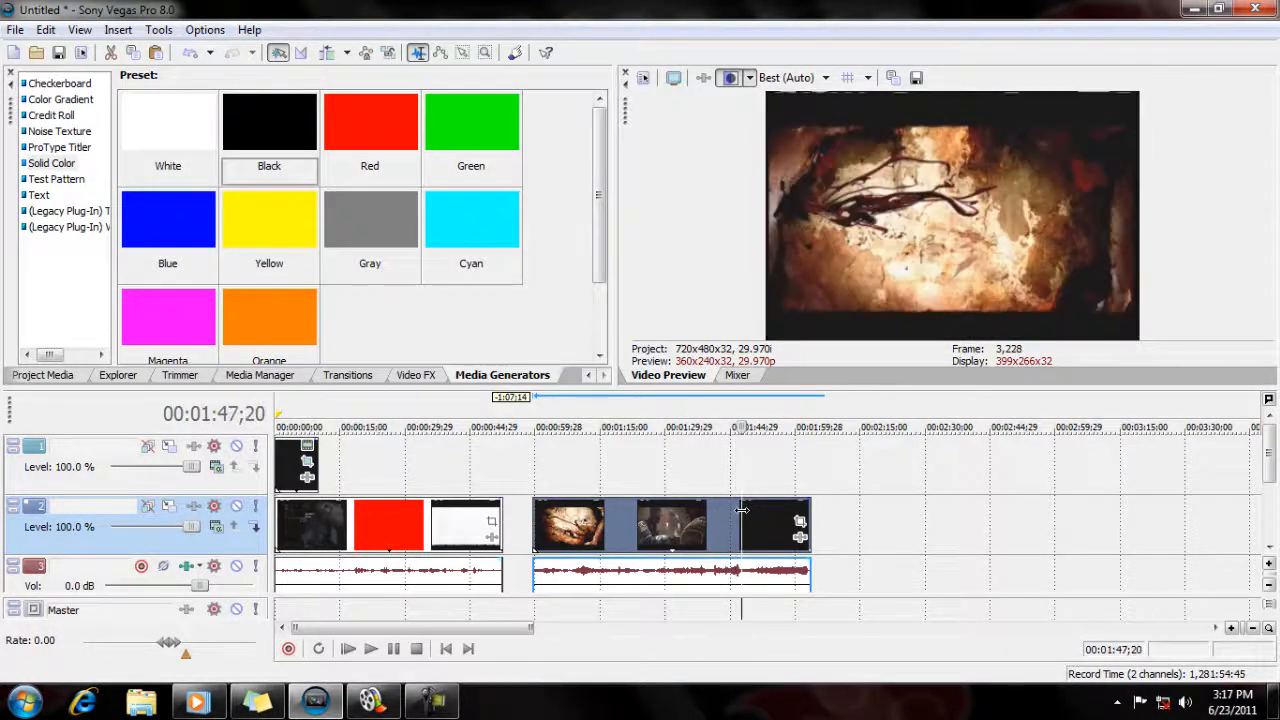
Split the closing clip at 00:01:47;20 and again about five seconds on, and move the FEAR logo piece to about 00:02:15
key(s)
click(776, 536)
drag(778, 527, 874, 525)
key(s)
click(785, 538)
click(866, 485)
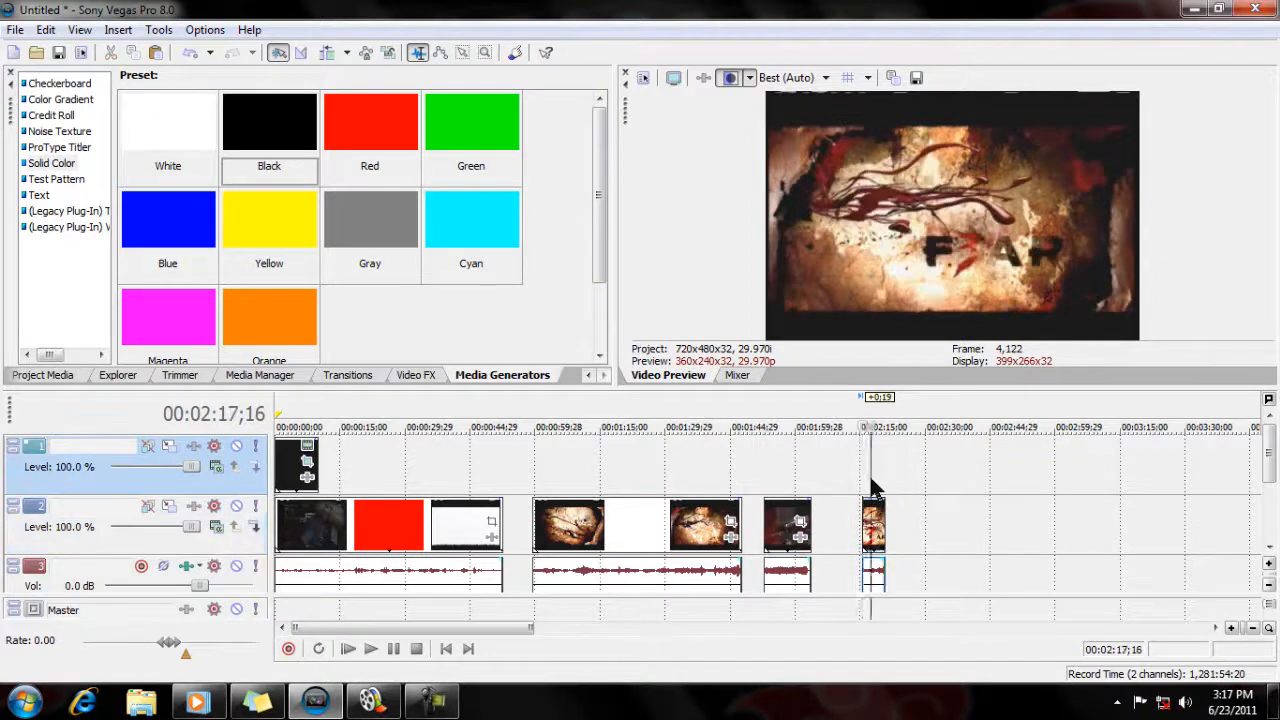
Insert a text media event on the track above the FEAR logo clip and move it back to line up with that clip
scroll(869, 486, up, 3)
right_click(783, 483)
click(849, 447)
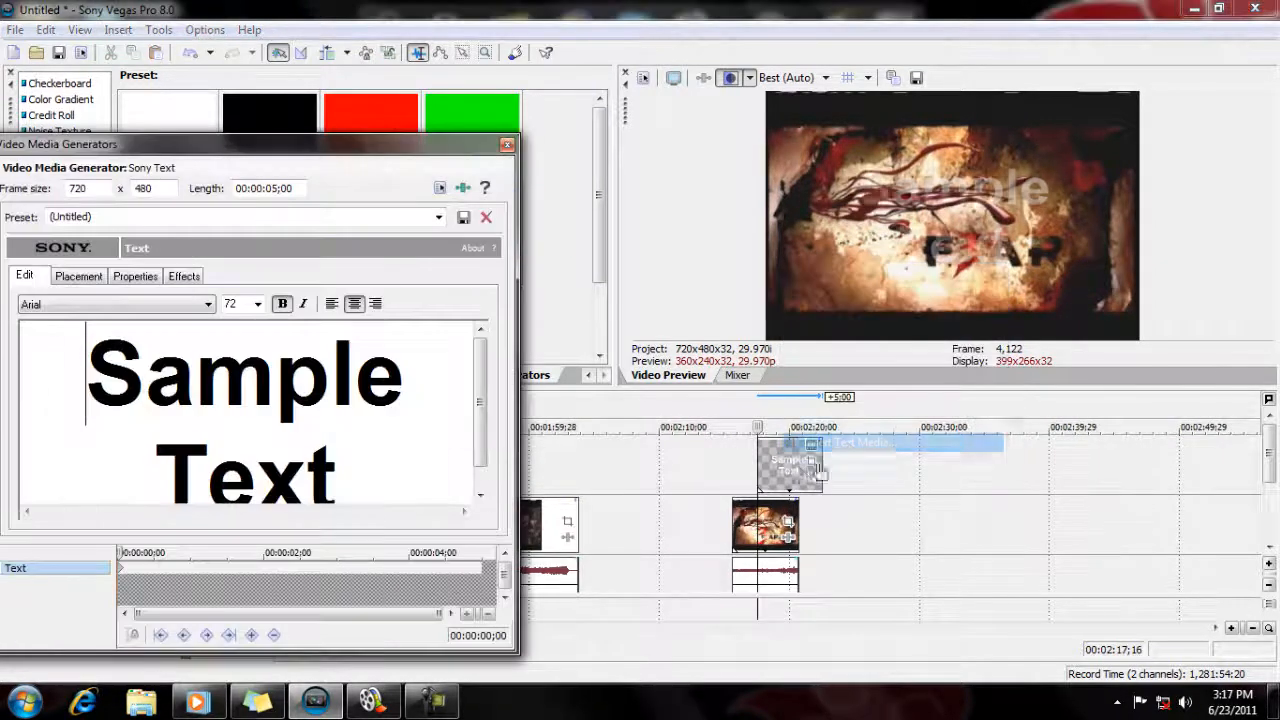
drag(786, 460, 768, 461)
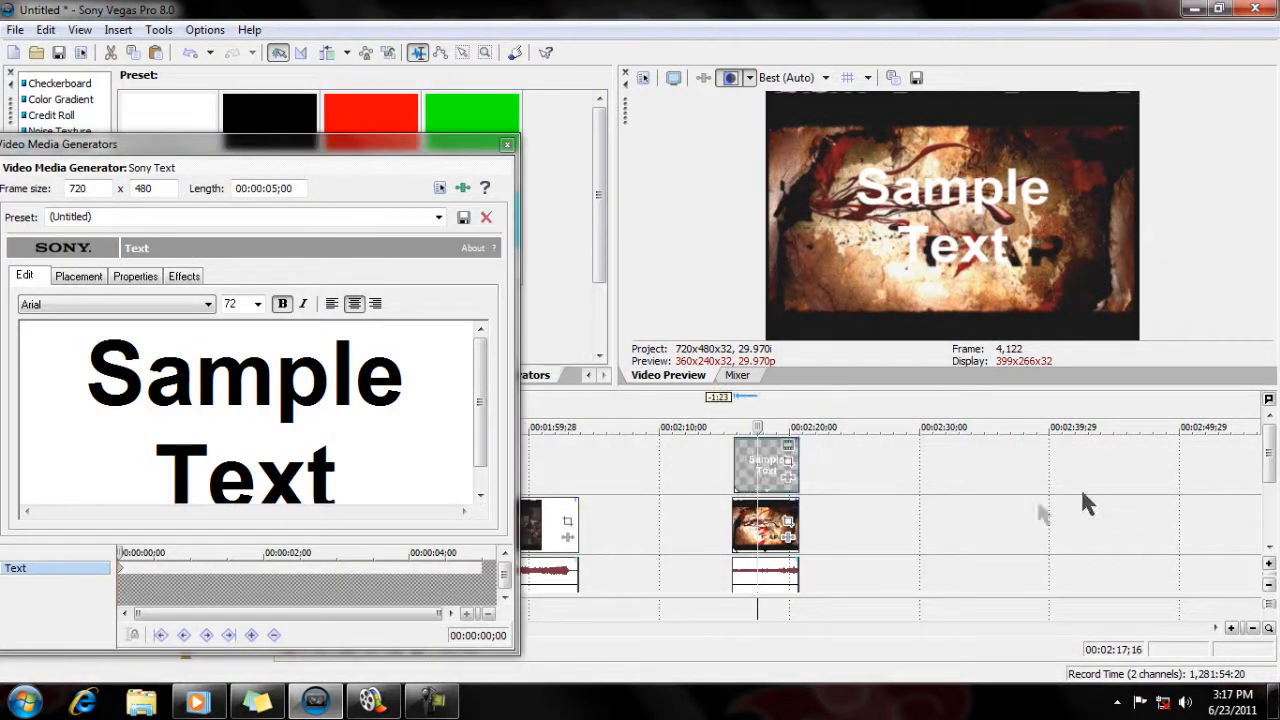
Insert a new empty video track above the text event's track
drag(1268, 459, 1268, 508)
right_click(910, 575)
click(940, 611)
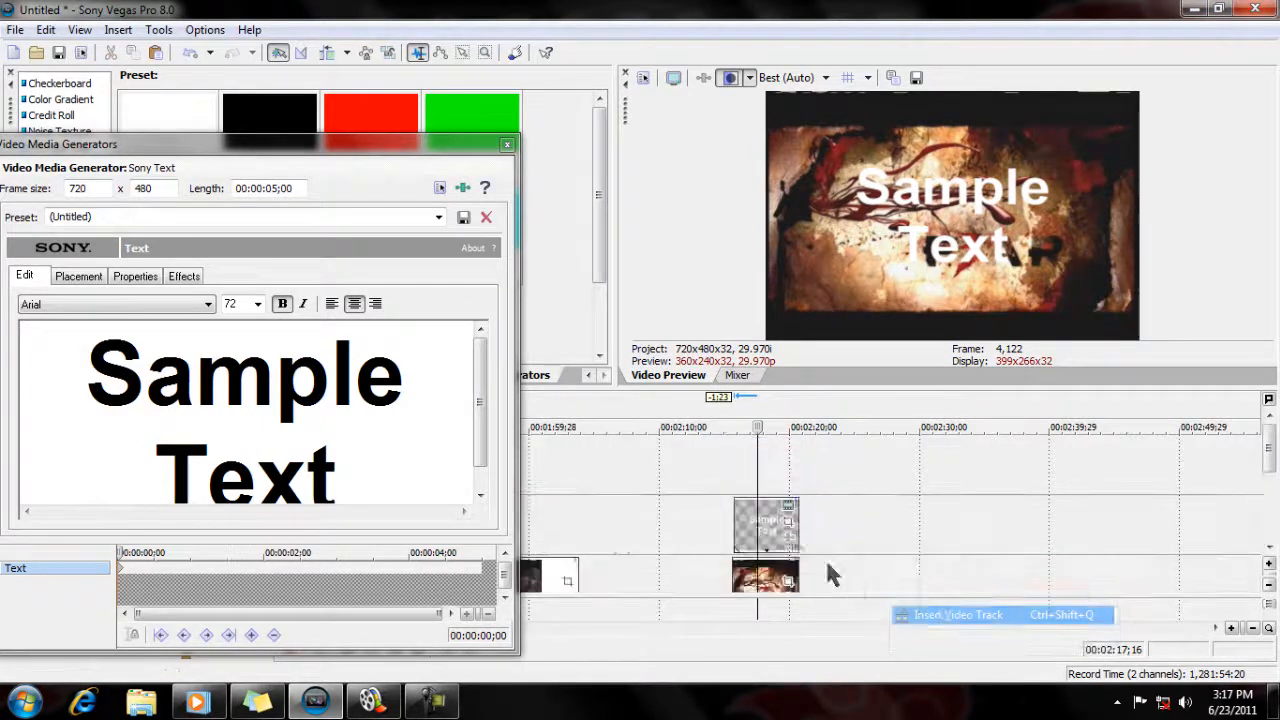
Replace the sample text in the generated text event with "SYFER"
click(395, 471)
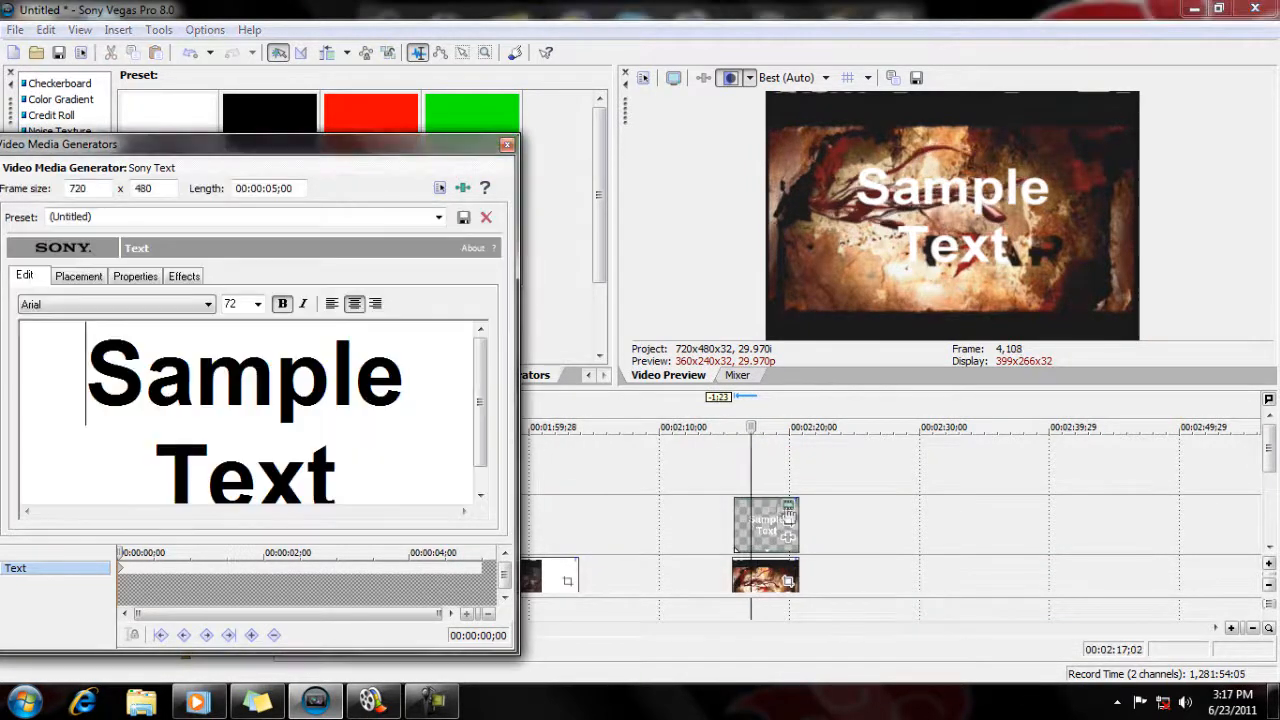
key(BackSpace)
key(BackSpace)
key(BackSpace)
key(BackSpace)
key(BackSpace)
key(BackSpace)
key(BackSpace)
key(BackSpace)
key(BackSpace)
key(BackSpace)
key(BackSpace)
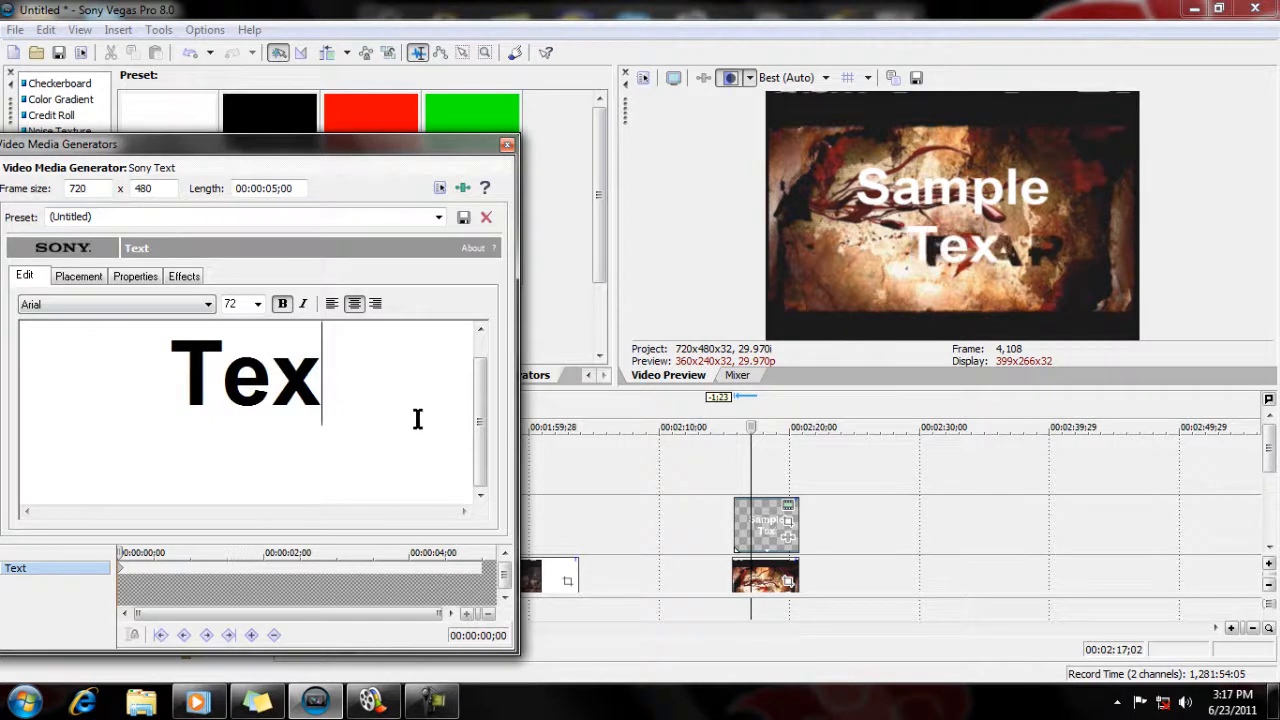
text(SYFER)
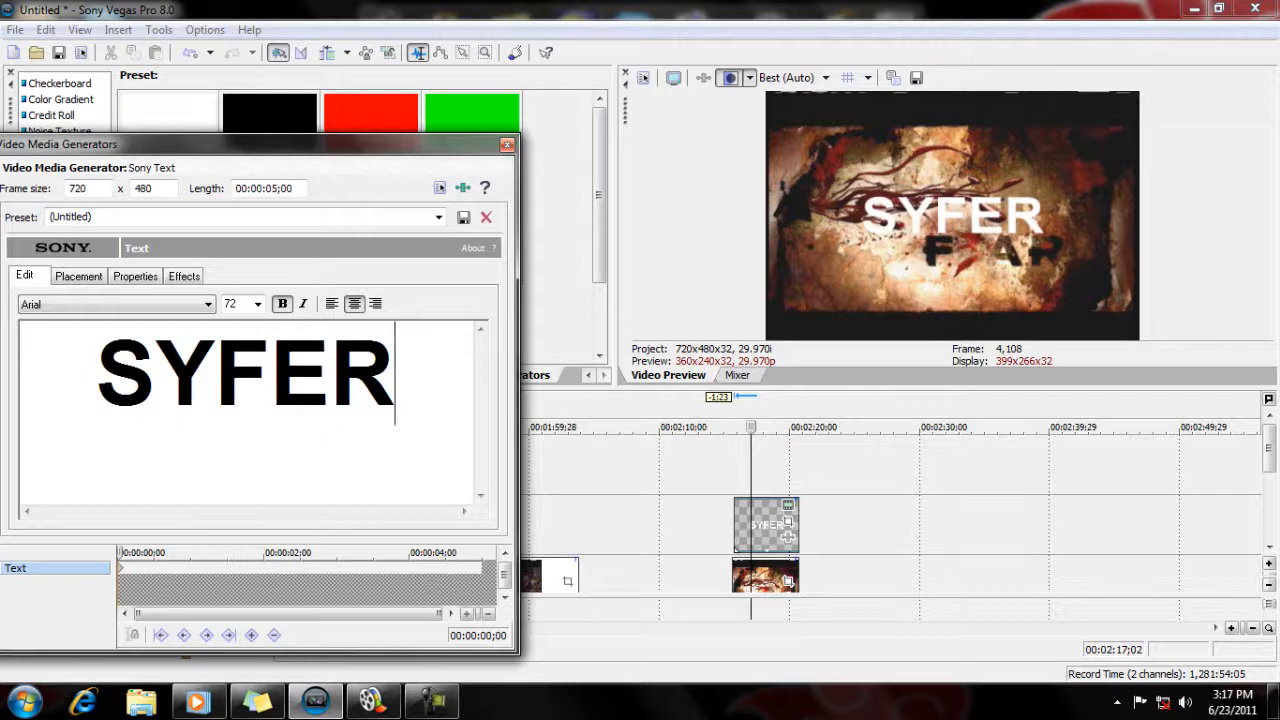
Add a period after every letter of the title so it reads "S.Y.F.E.R."
text(.)
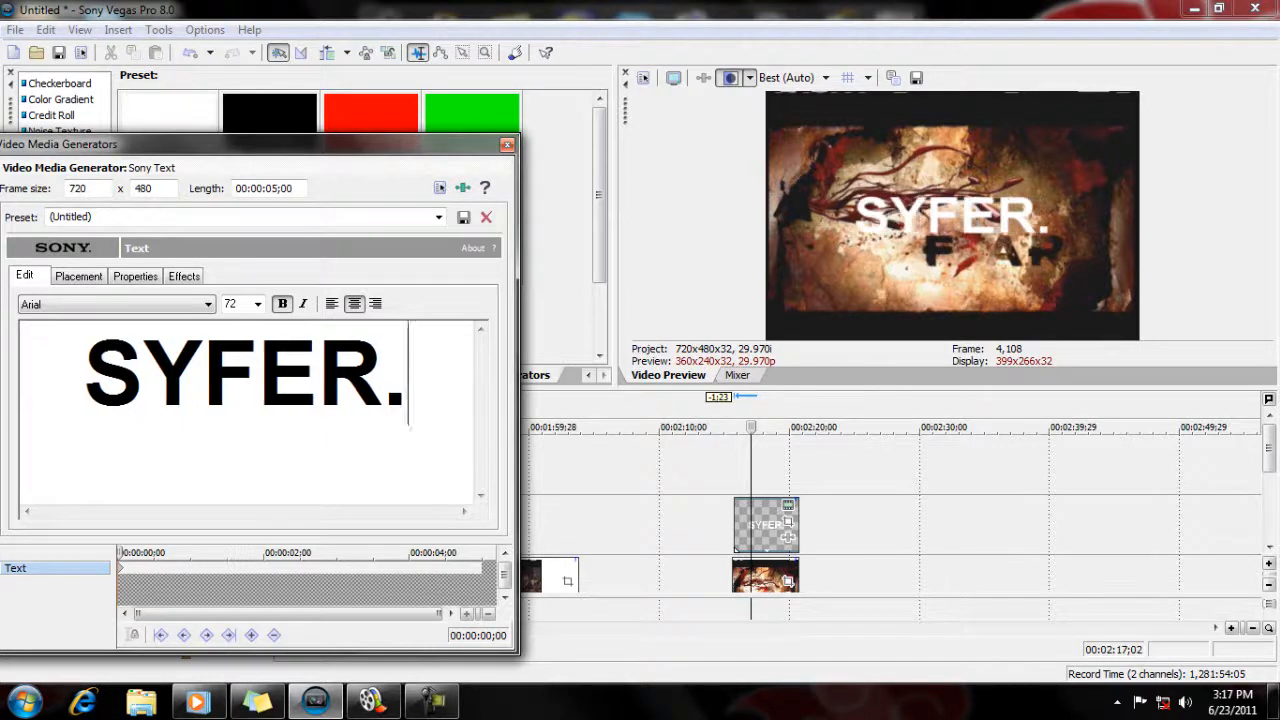
key(Right)
text(.)
key(Left)
key(Left)
text(.)
key(Left)
key(Left)
text(.Y)
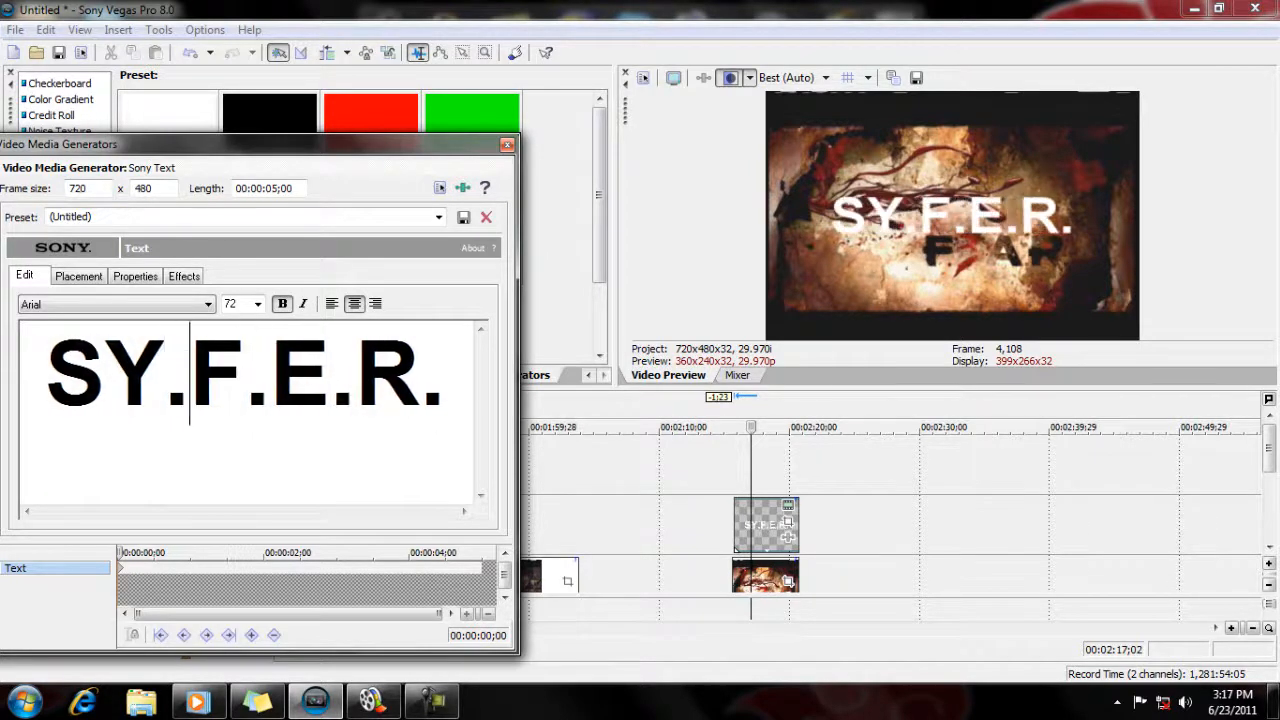
text(.)
key(Right)
key(Right)
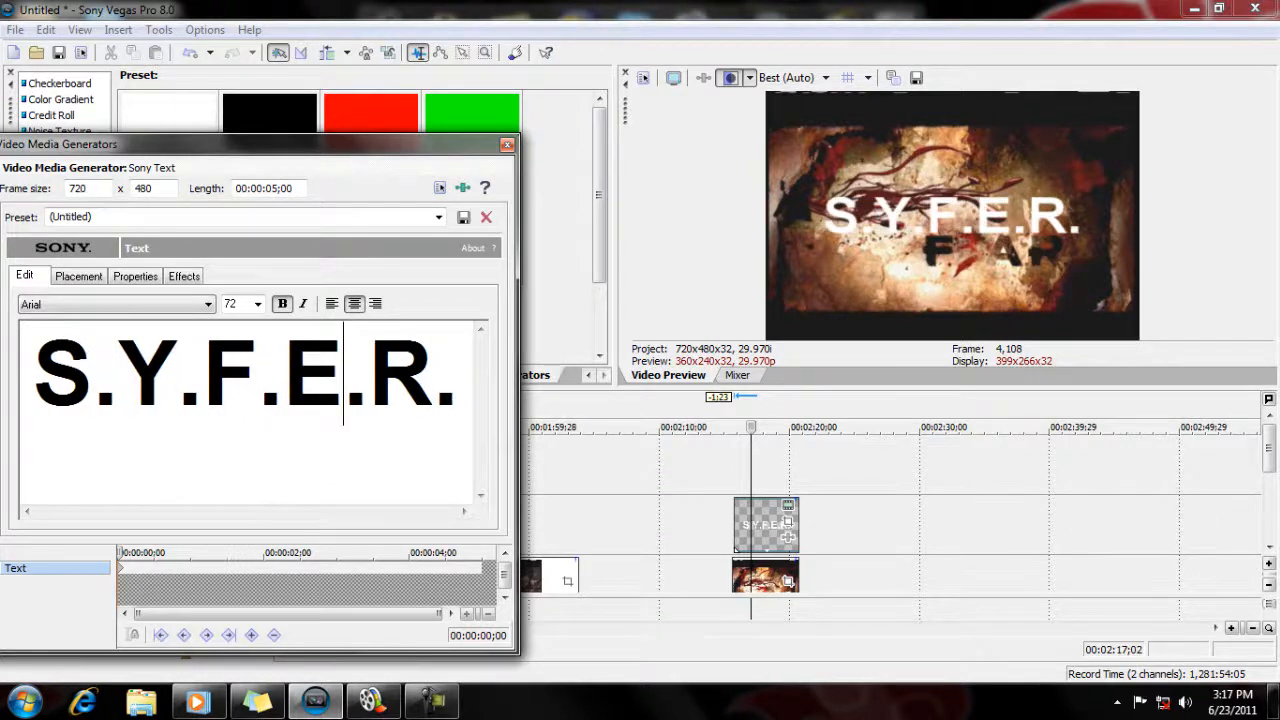
Replace the letter E in the title with the digit 3, making it "S.Y.F.3.R."
key(Right)
key(Right)
key(Delete)
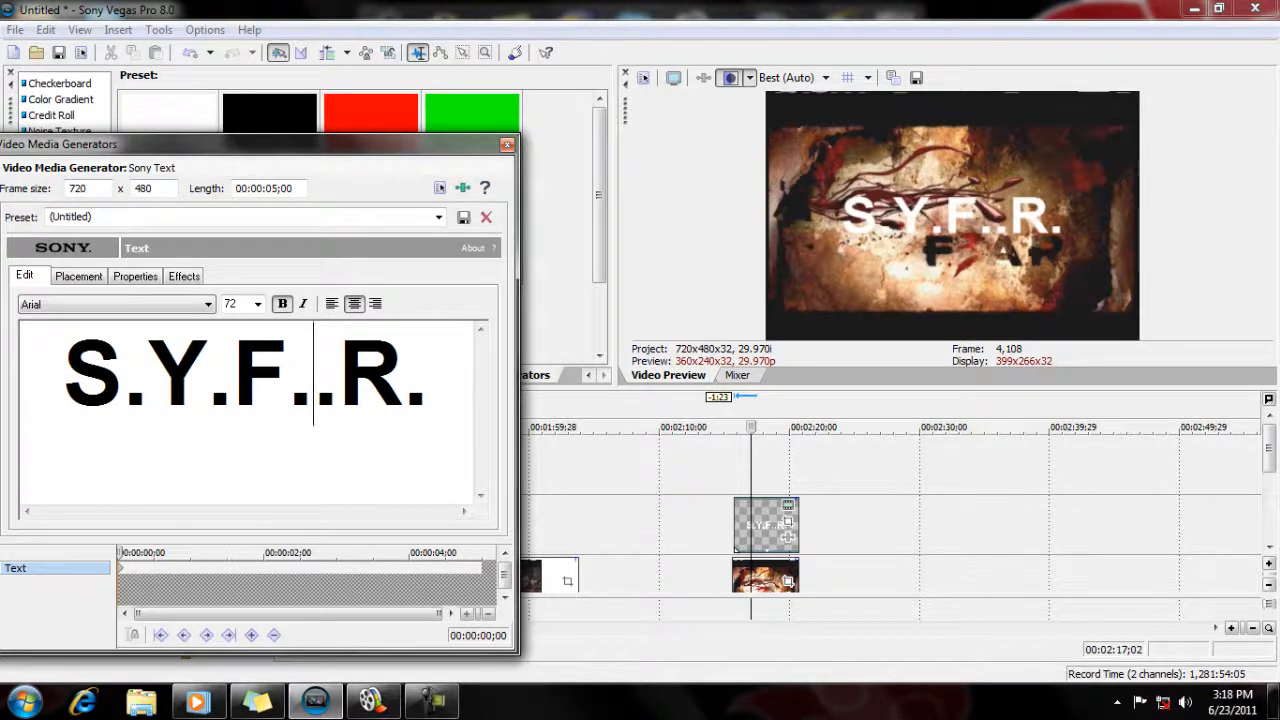
text(3)
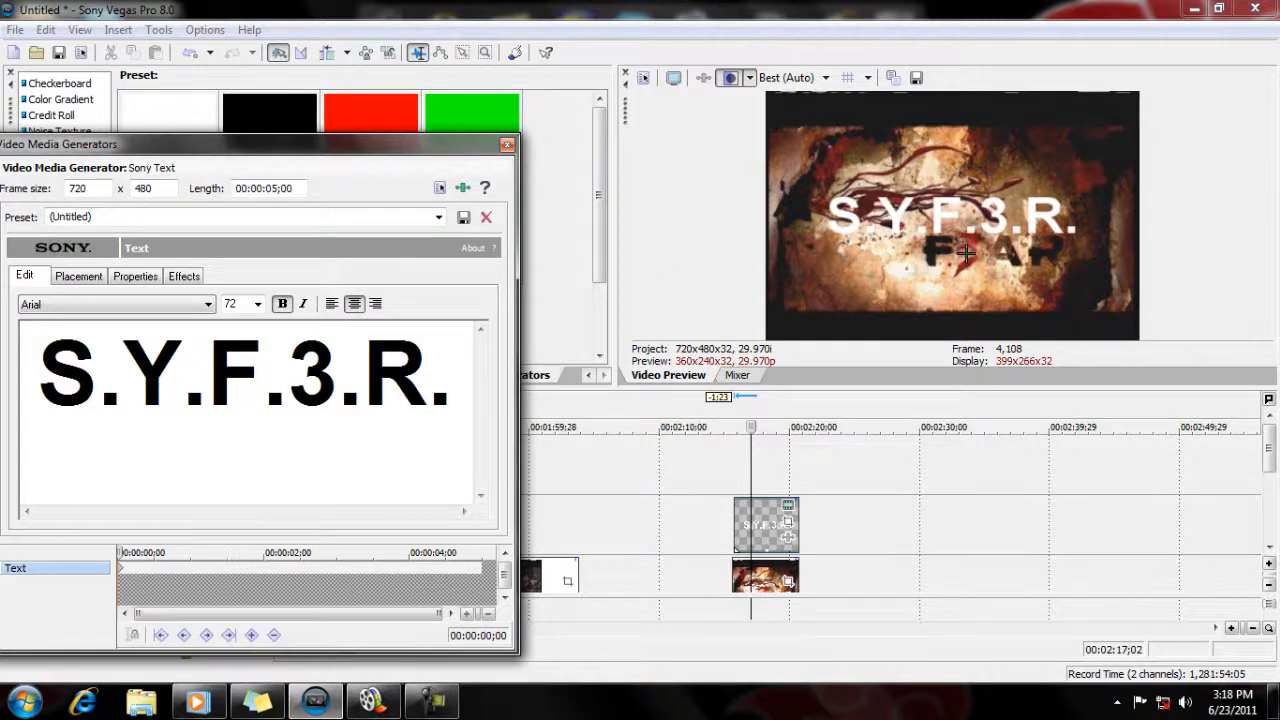
Set the title's font to Face Your Fears and its text color to black
click(45, 362)
click(162, 307)
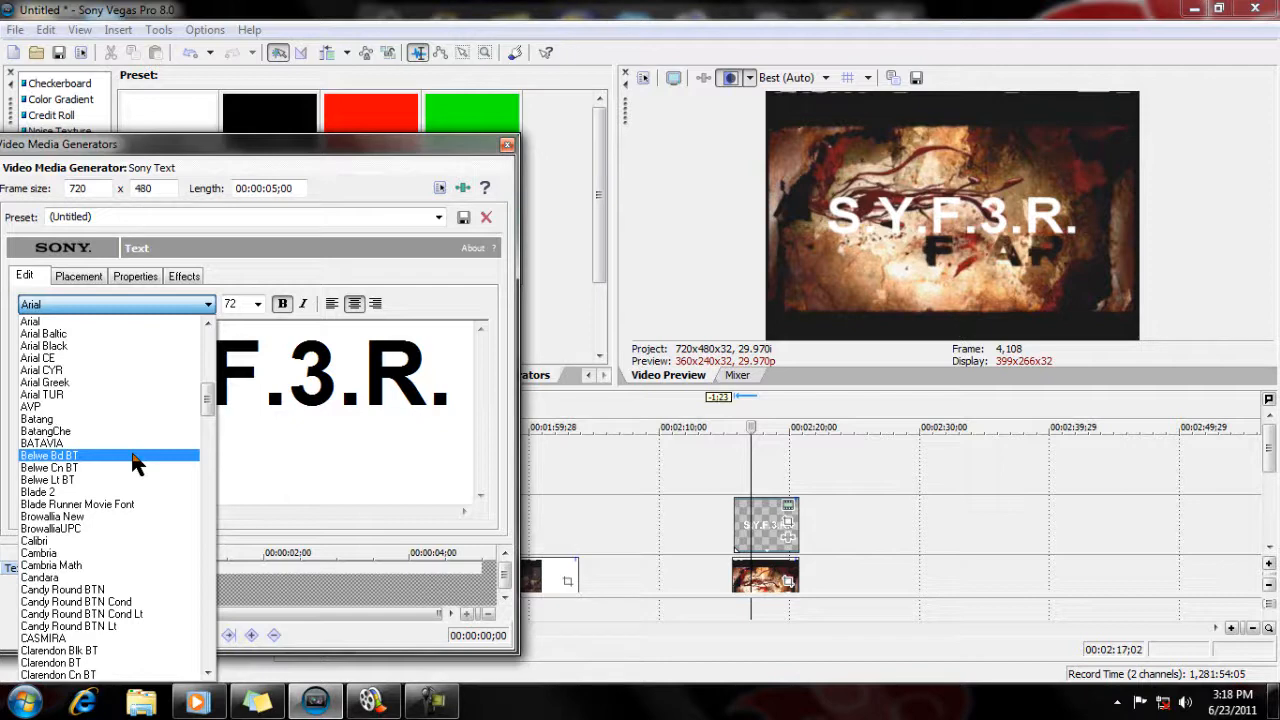
scroll(134, 460, down, 10)
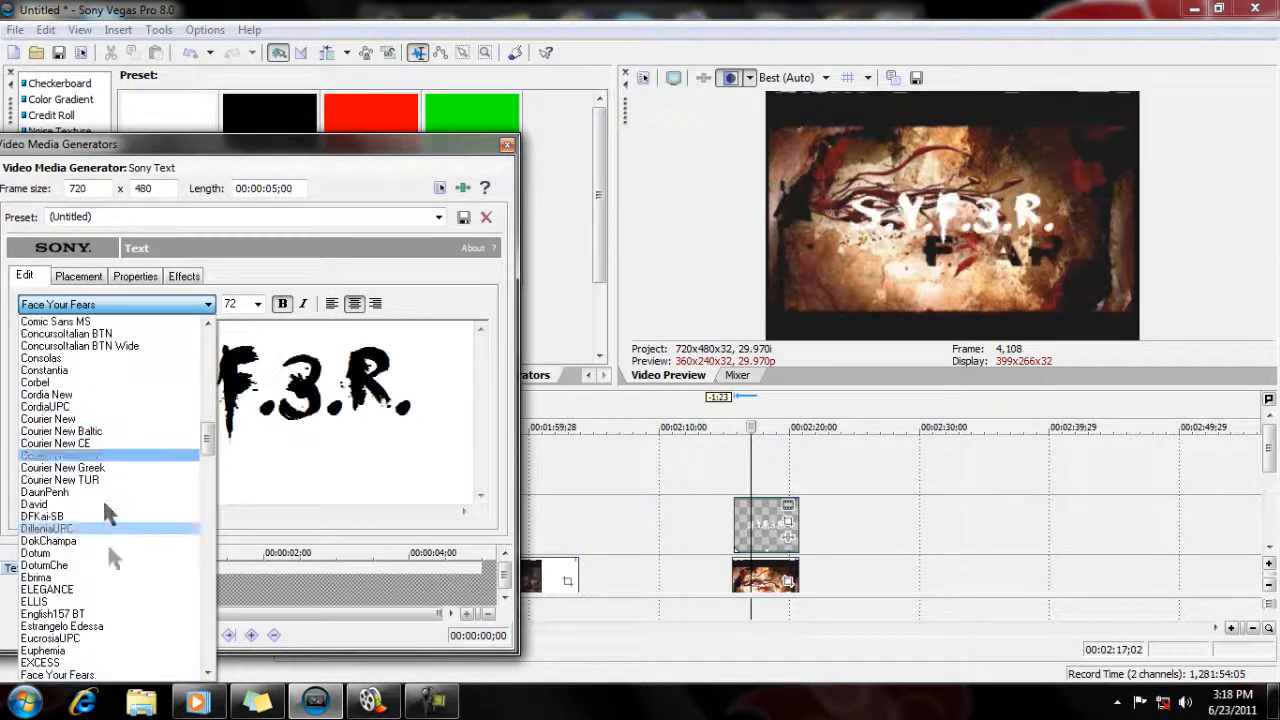
click(100, 676)
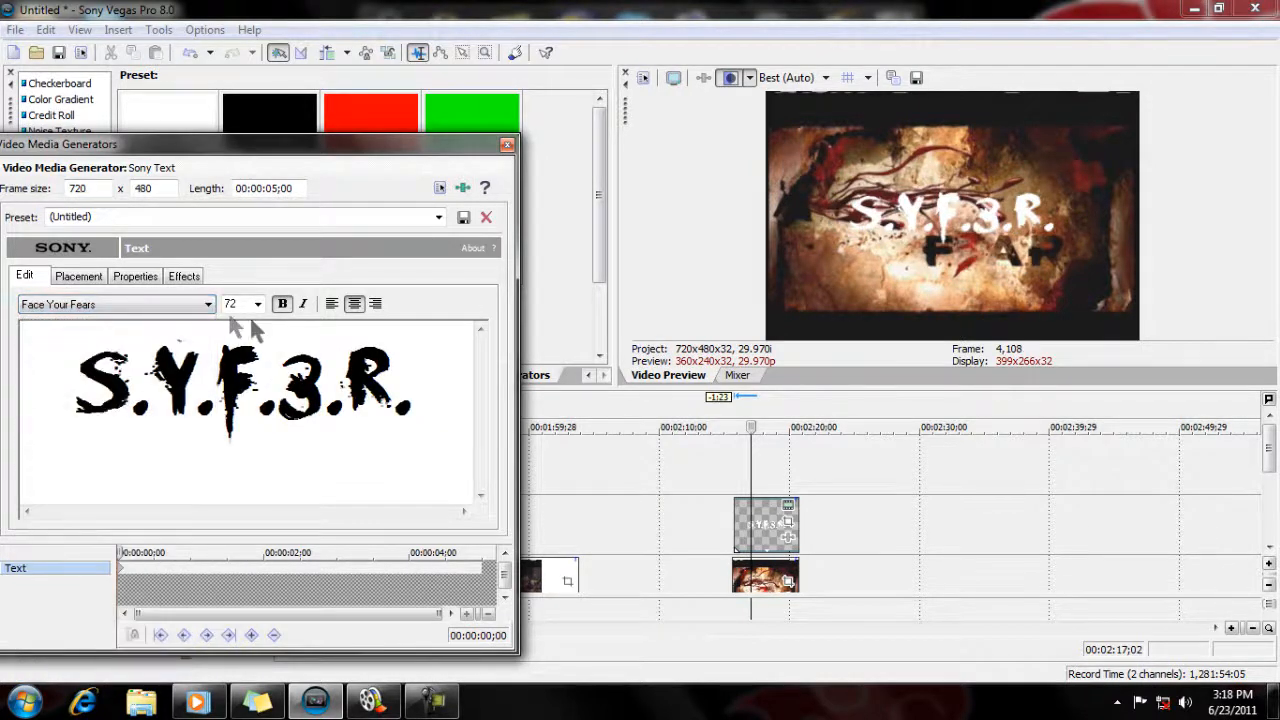
click(130, 277)
drag(137, 371, 43, 428)
Give the title a red outline, RGB 255, 15, 75, with a feather of 0.045 and a width of about 0.145
click(184, 276)
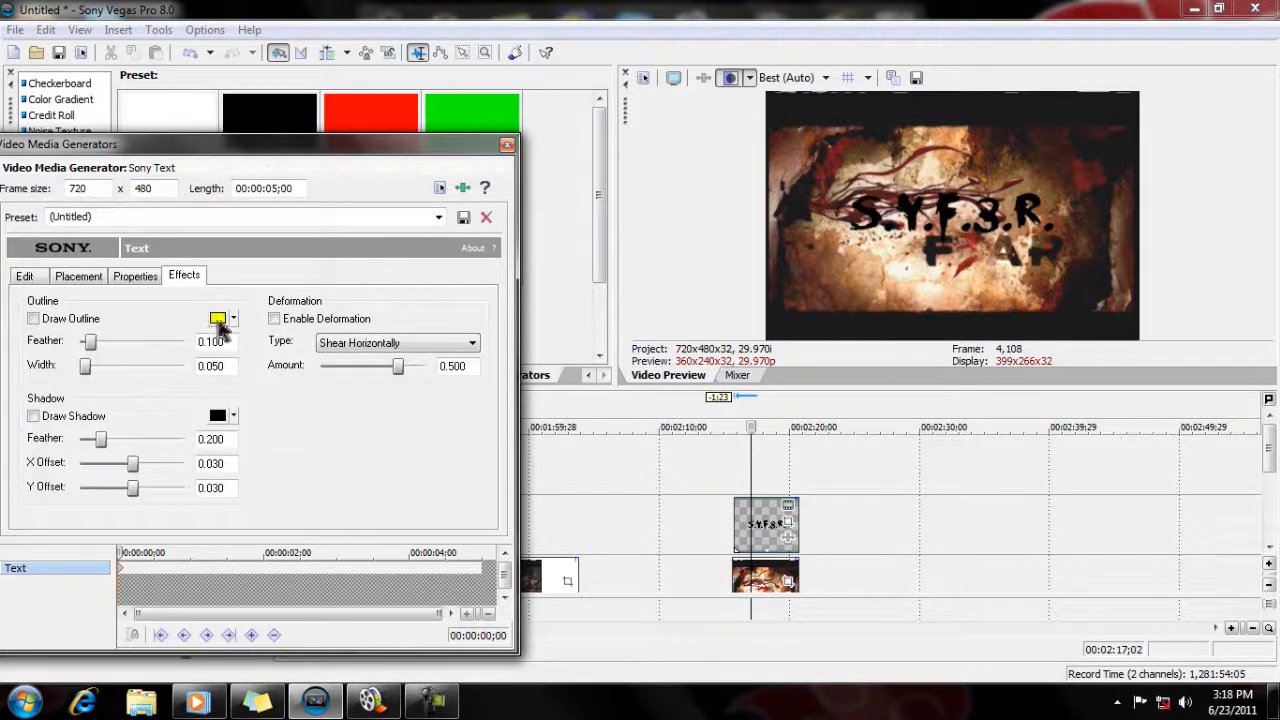
click(220, 318)
click(385, 401)
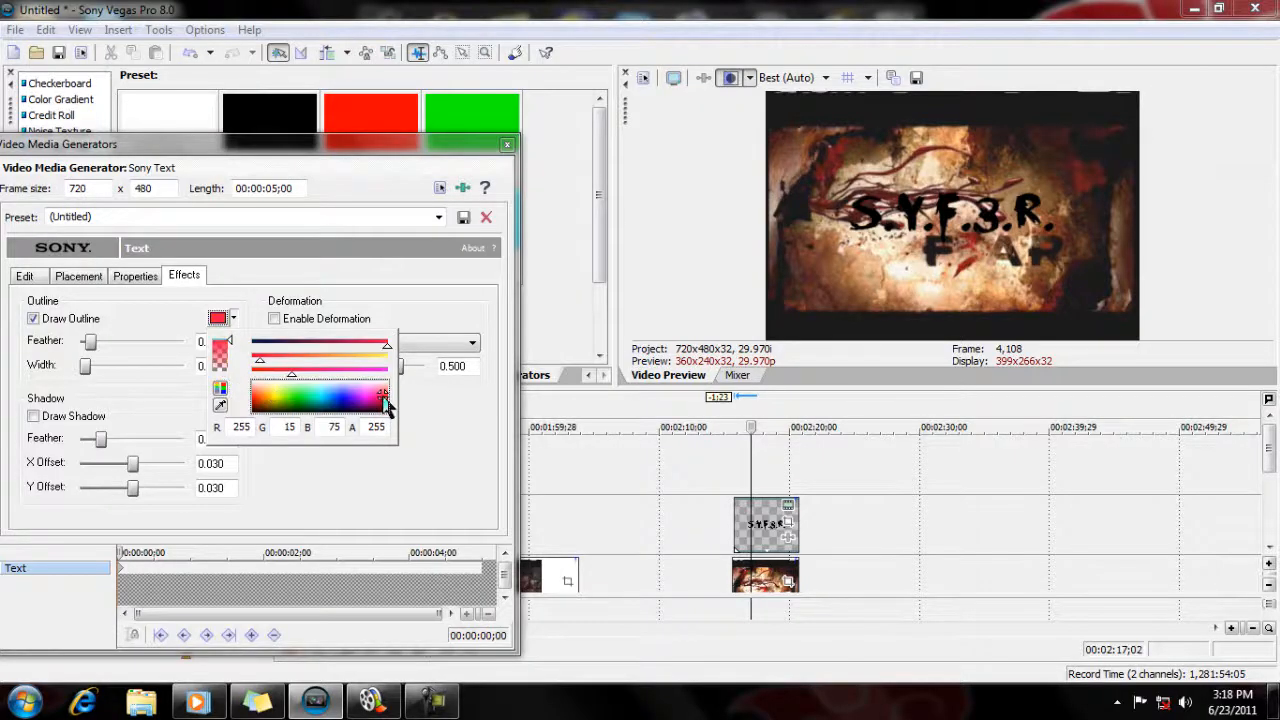
click(150, 322)
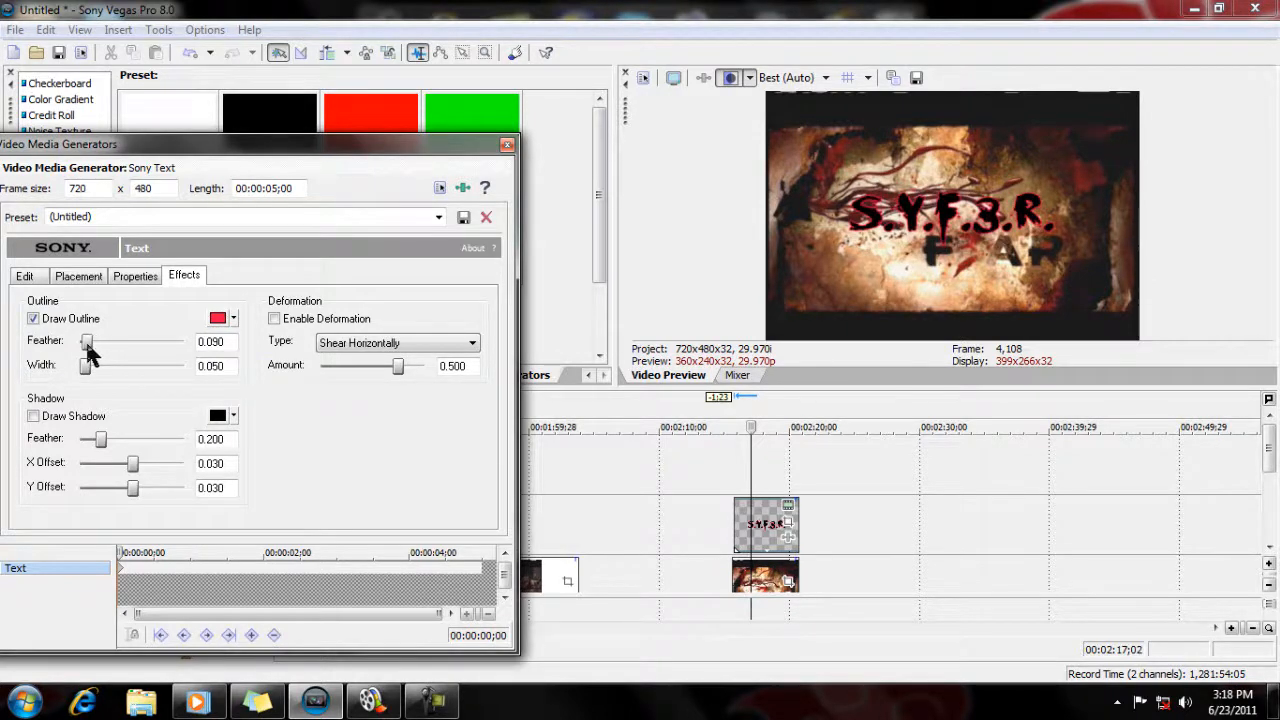
drag(91, 365, 95, 365)
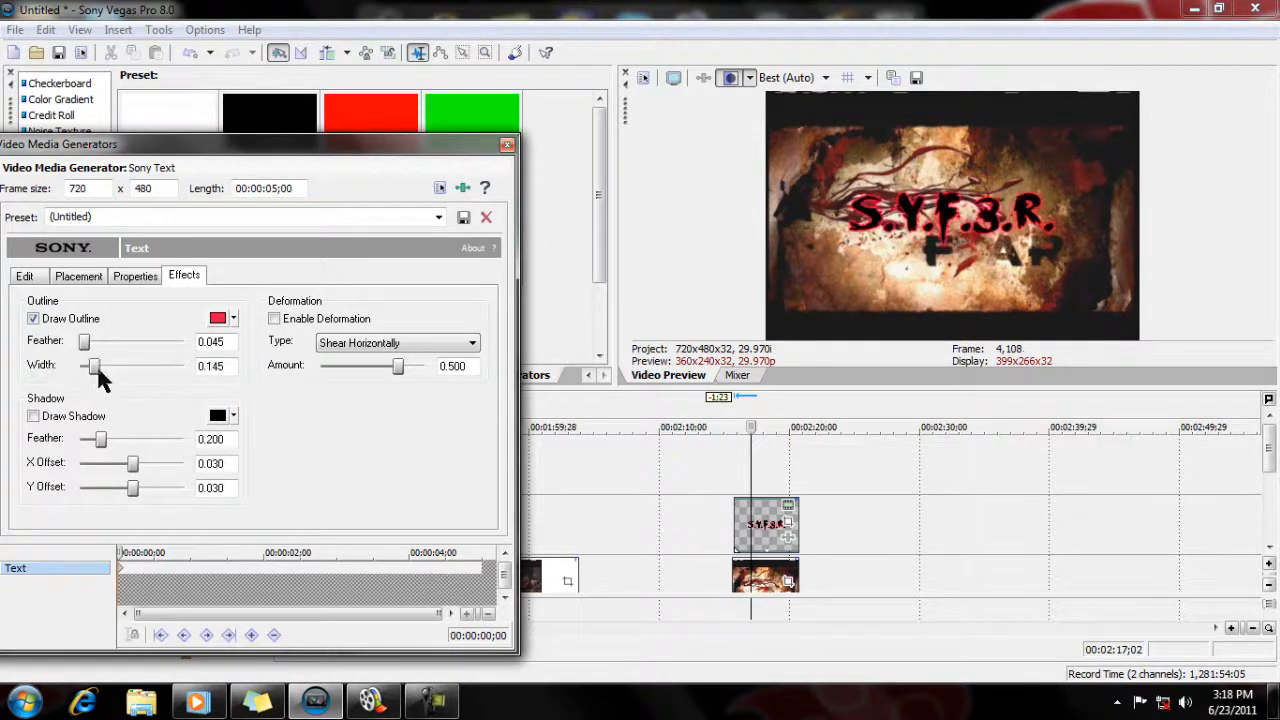
click(507, 147)
Reopen the generated text's settings and reduce the title's font size to 36
click(788, 505)
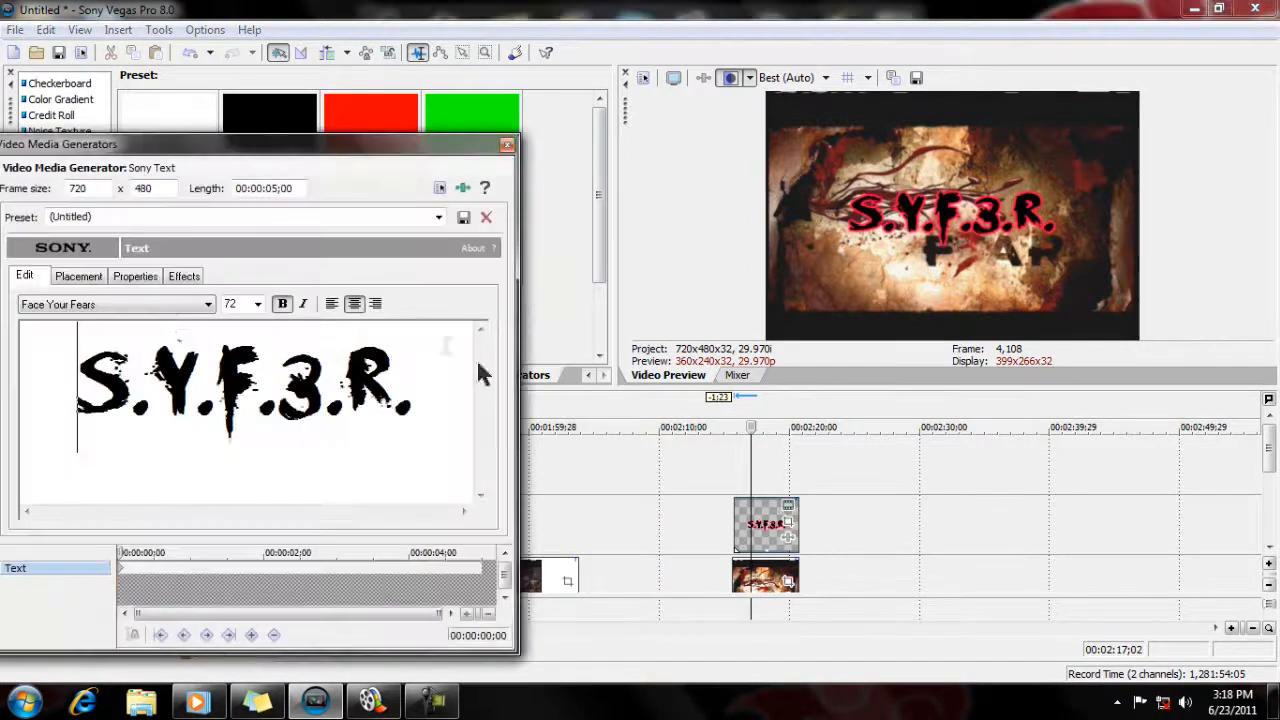
click(257, 303)
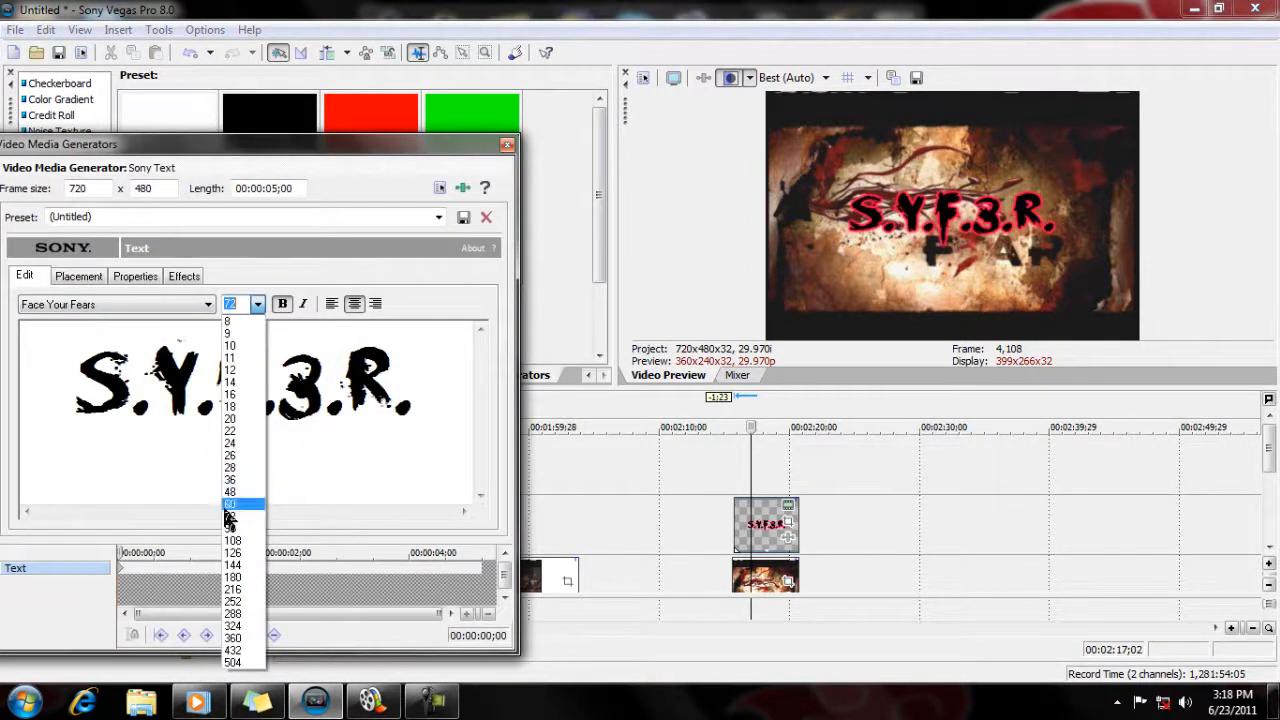
click(240, 493)
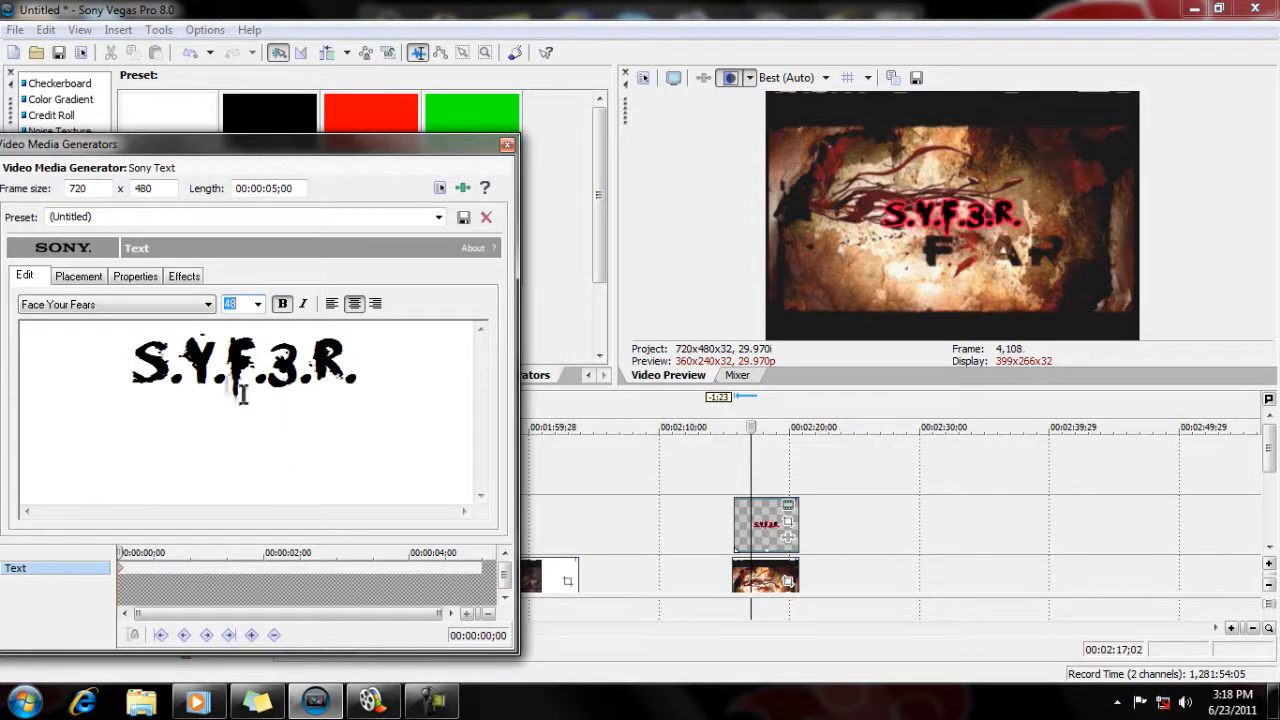
scroll(153, 354, up, 1)
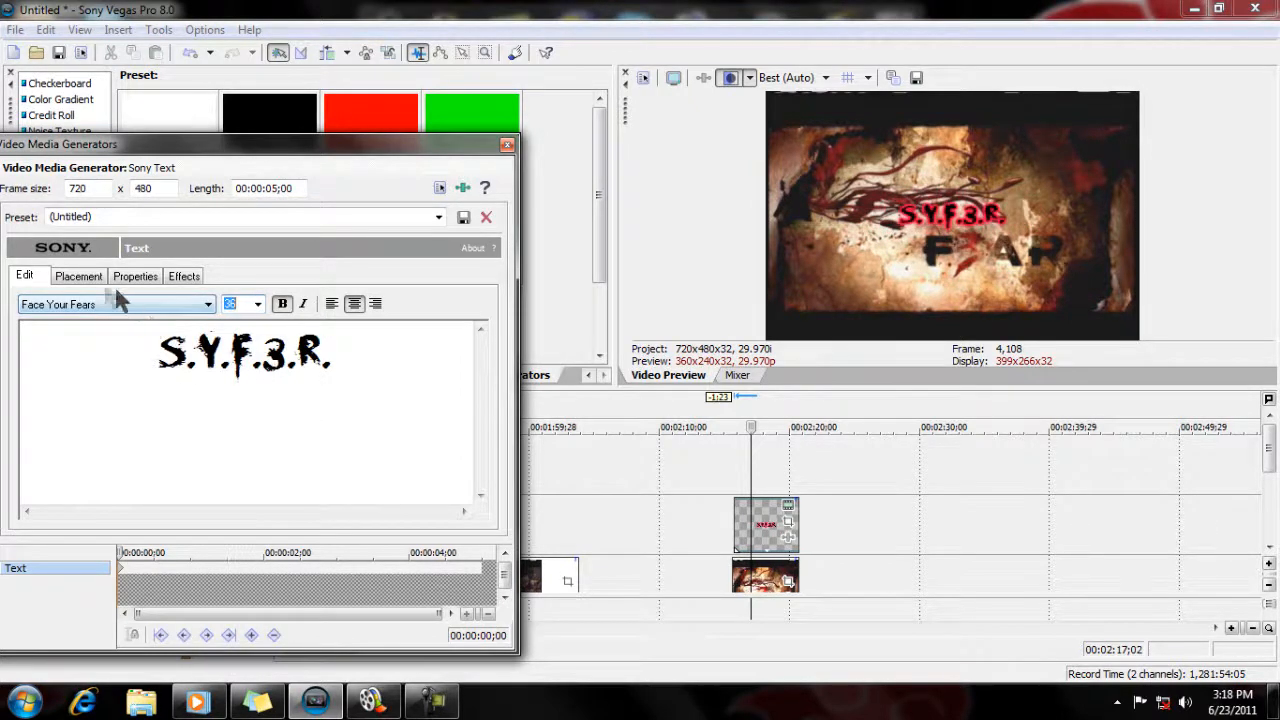
Place the title above the FEAR logo at about X 0.405, Y -0.350
click(78, 276)
drag(172, 418, 215, 384)
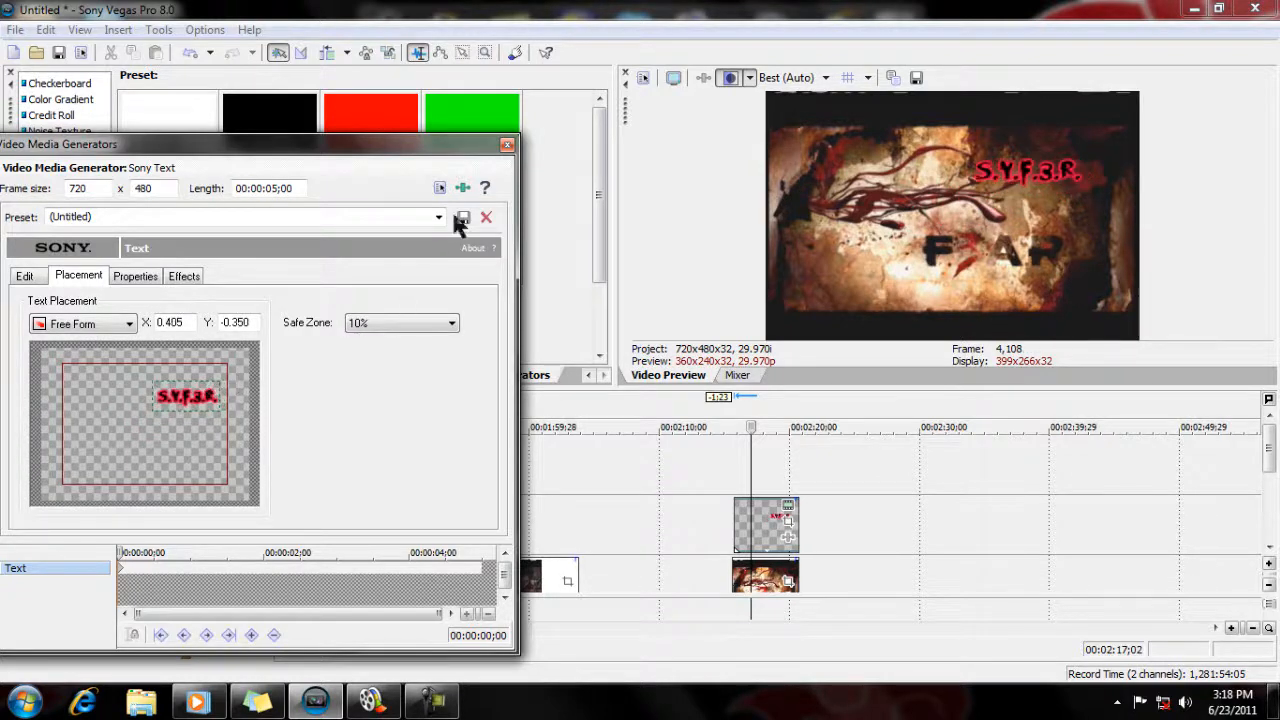
click(507, 146)
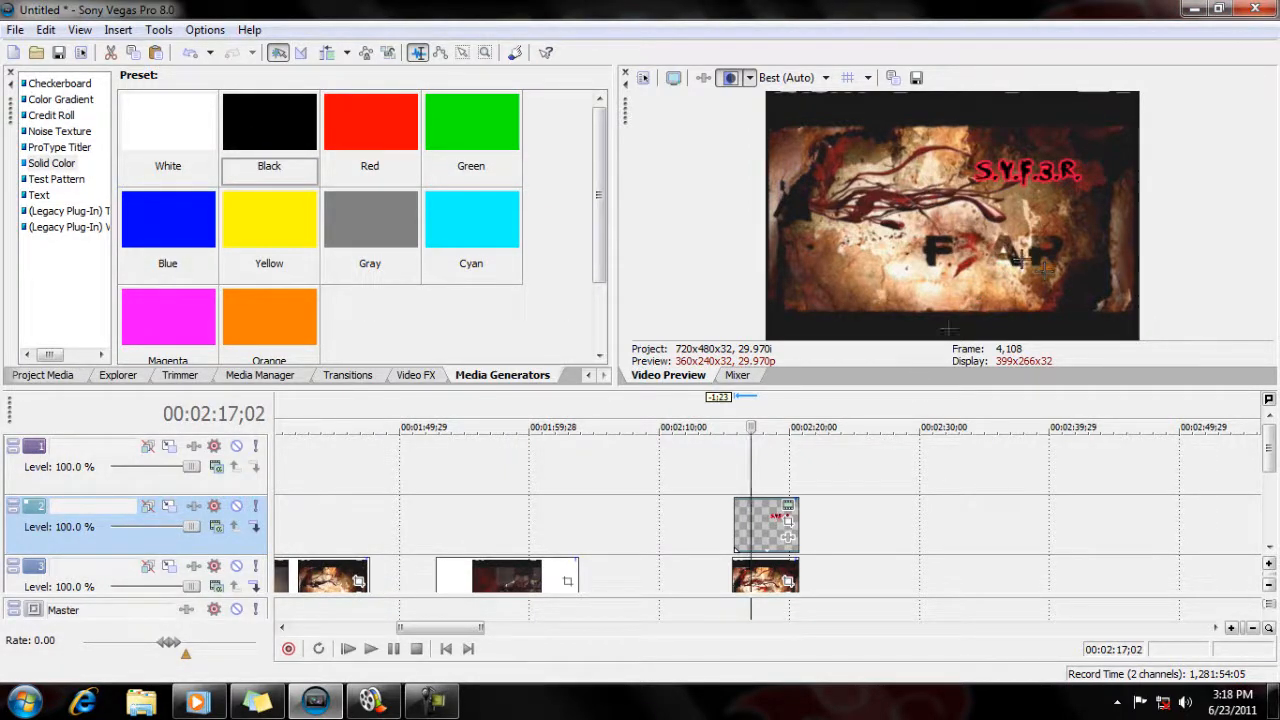
Lower the text event's opacity to roughly half and give its start a fade-in of about two seconds
drag(768, 508, 765, 524)
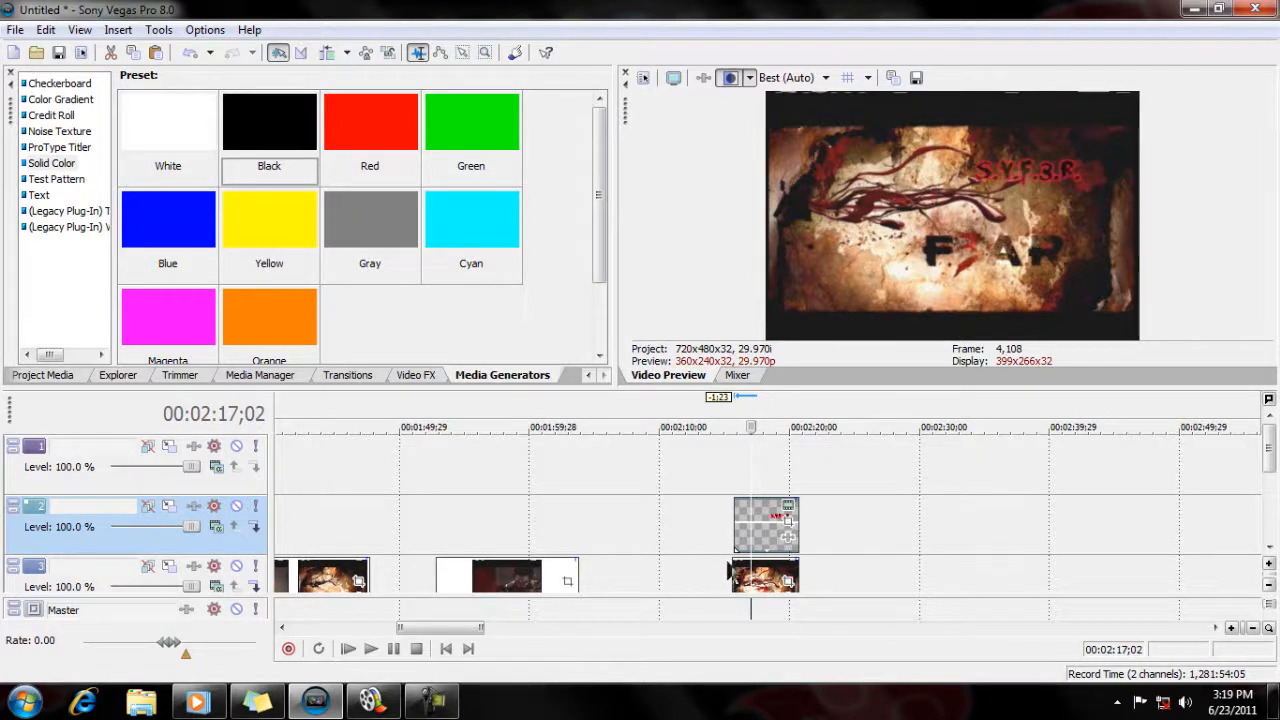
click(732, 538)
scroll(766, 480, up, 3)
drag(758, 470, 820, 506)
Find the Portals transition and apply its Mondrian preset to the text event's fade-in
click(350, 376)
scroll(40, 315, down, 2)
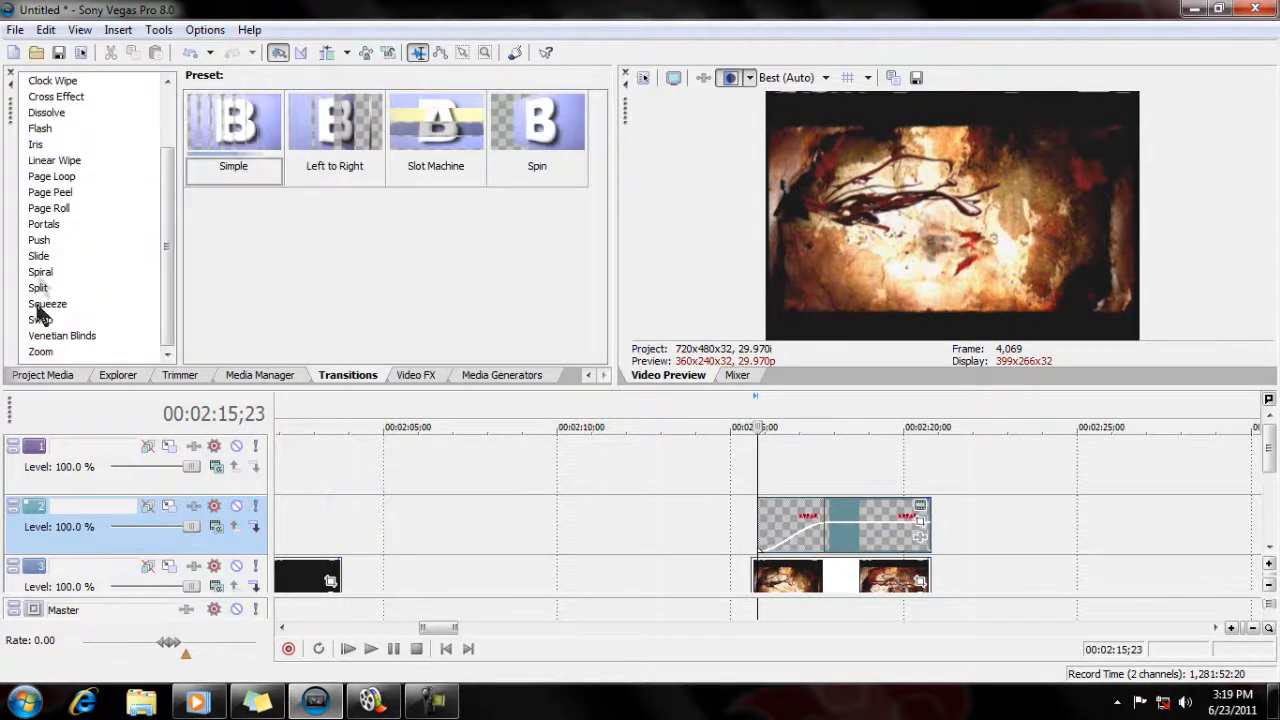
click(38, 255)
click(40, 271)
click(40, 304)
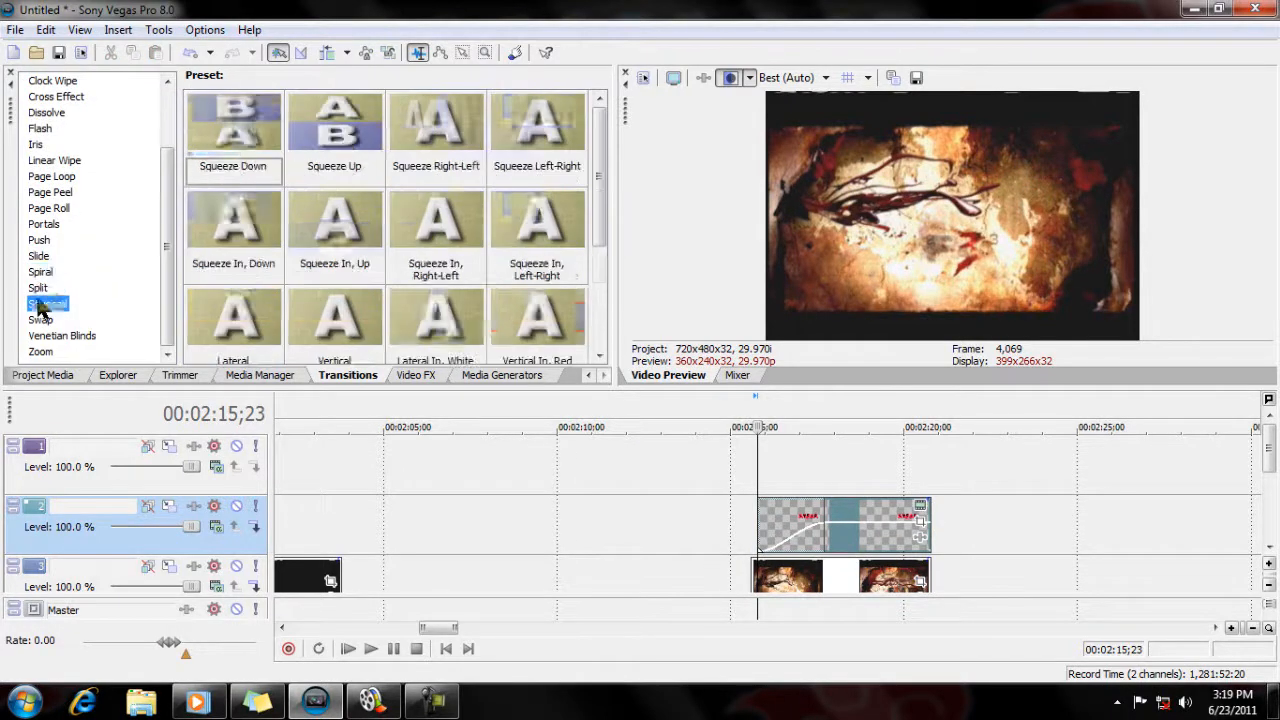
click(44, 224)
drag(238, 140, 790, 520)
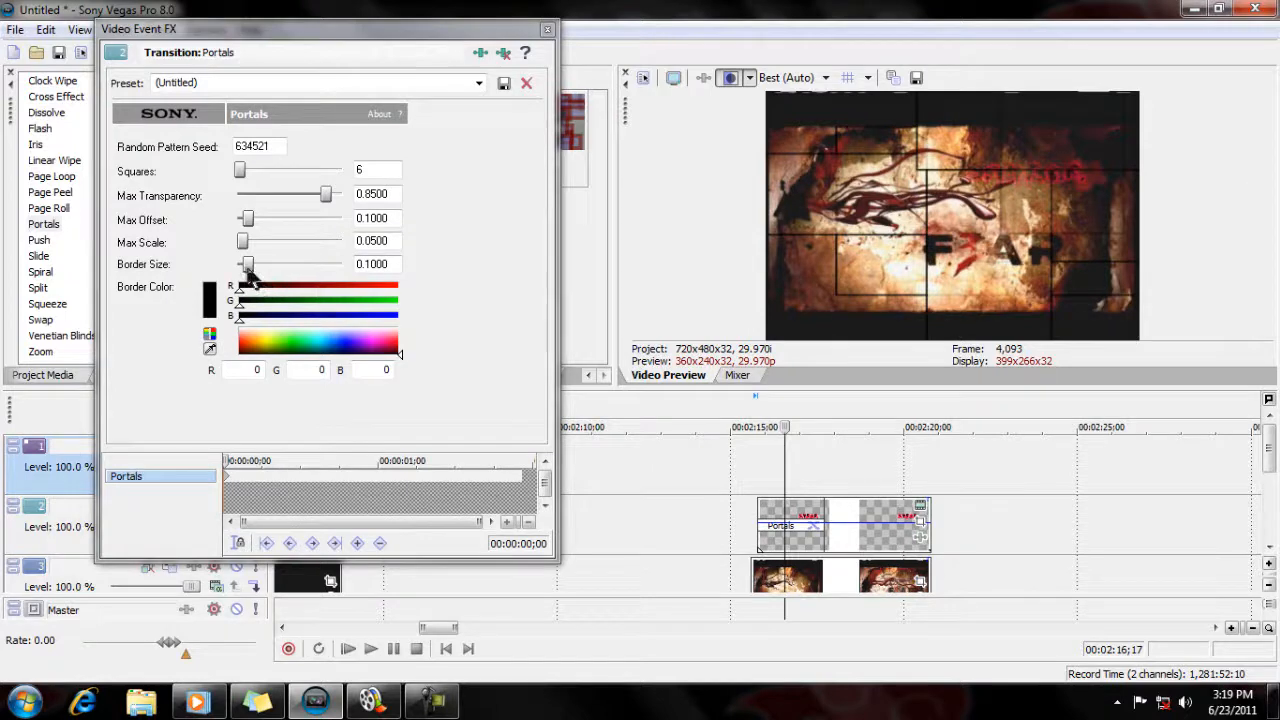
Set the Portals transition to border size 0, 117 squares, max transparency 0.692 and max offset about 0.296, and play the result
drag(247, 265, 238, 266)
drag(324, 197, 286, 172)
drag(247, 219, 275, 229)
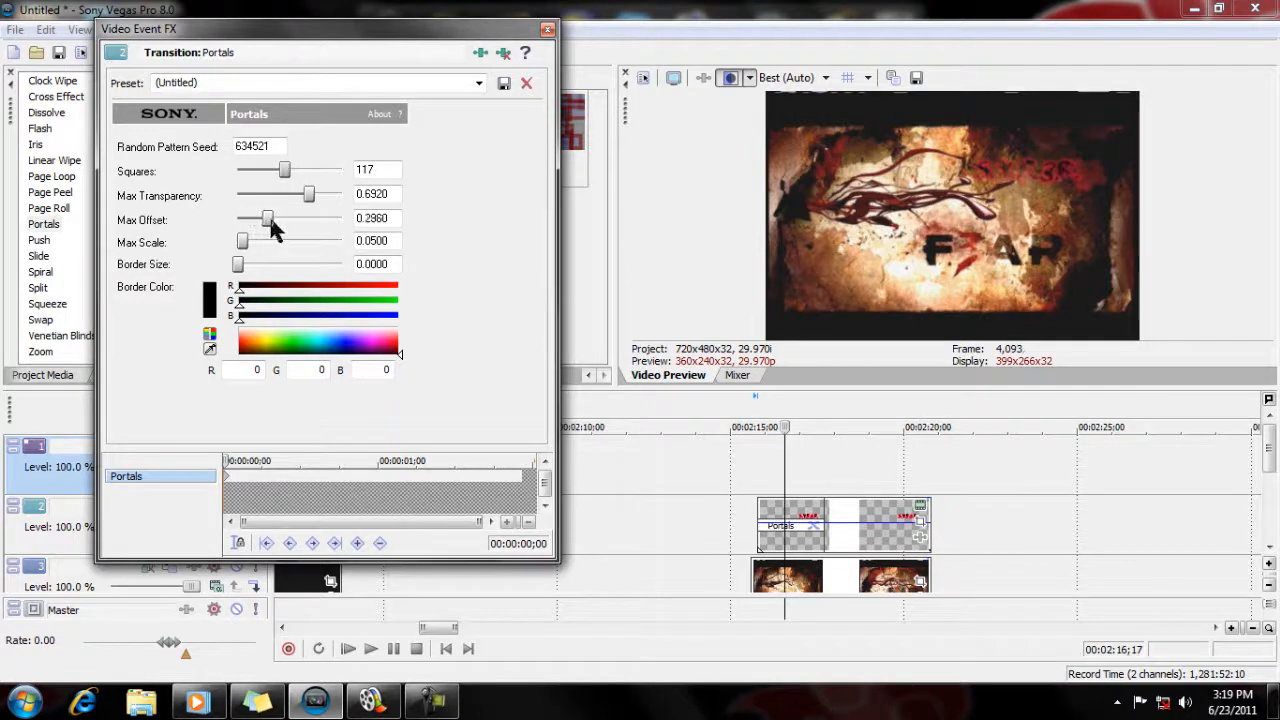
click(547, 29)
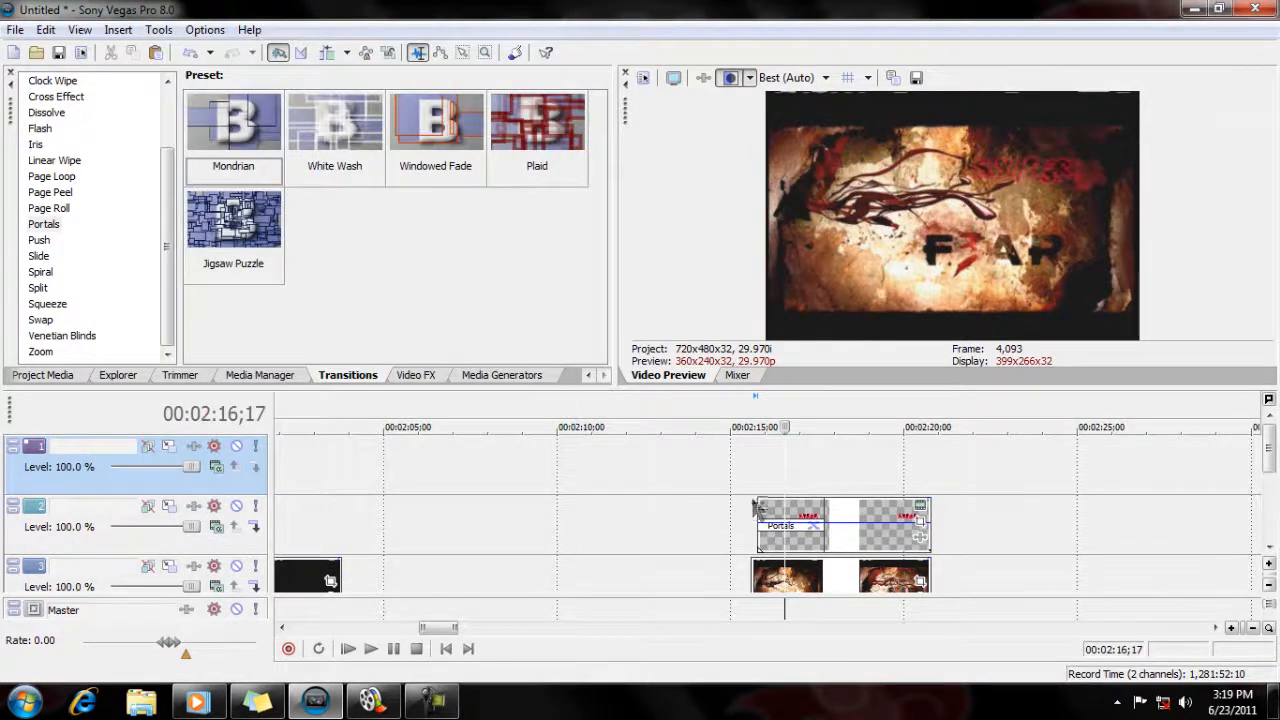
click(370, 648)
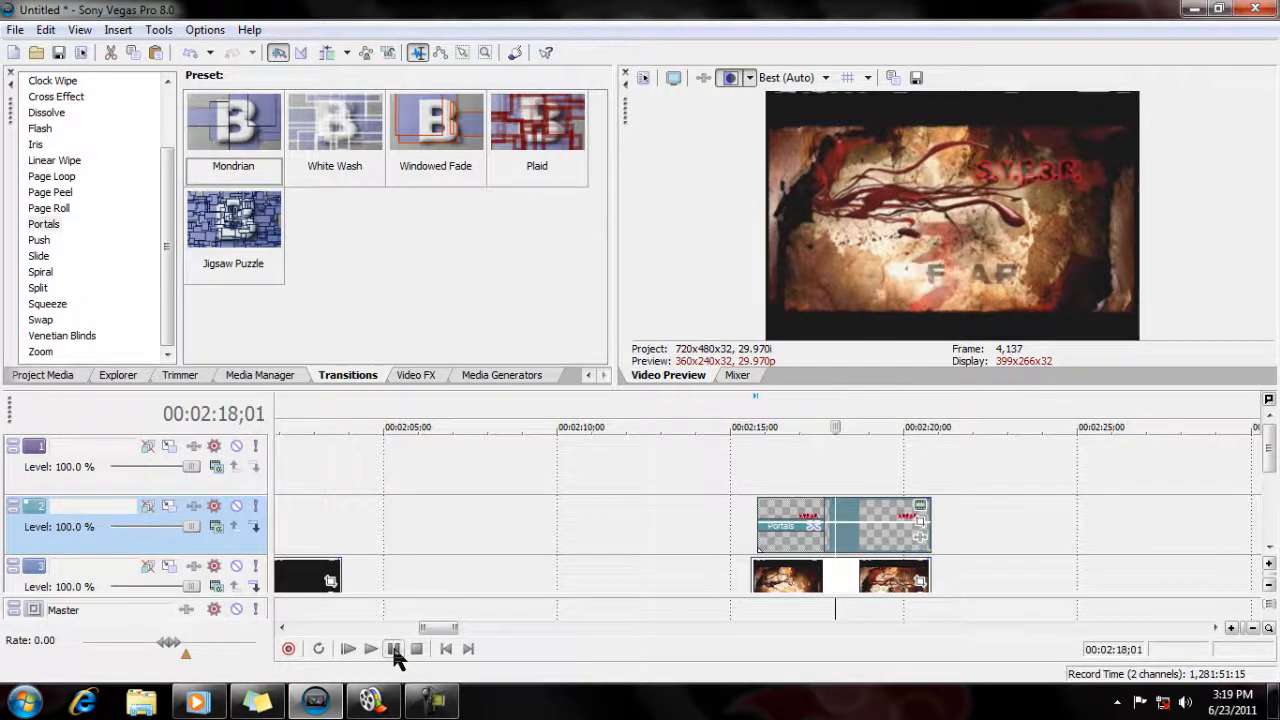
click(394, 649)
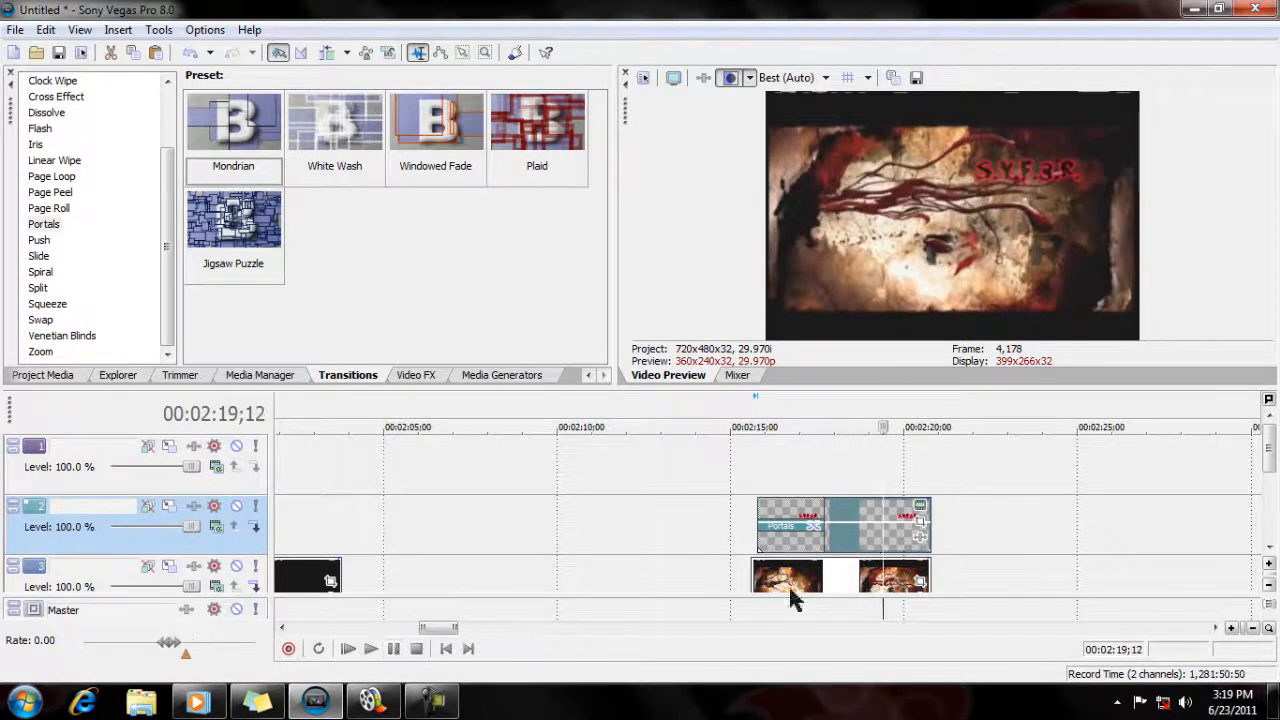
Duplicate the title event onto track 1 at the same start time, as a new copy of the source media
right_click(846, 514)
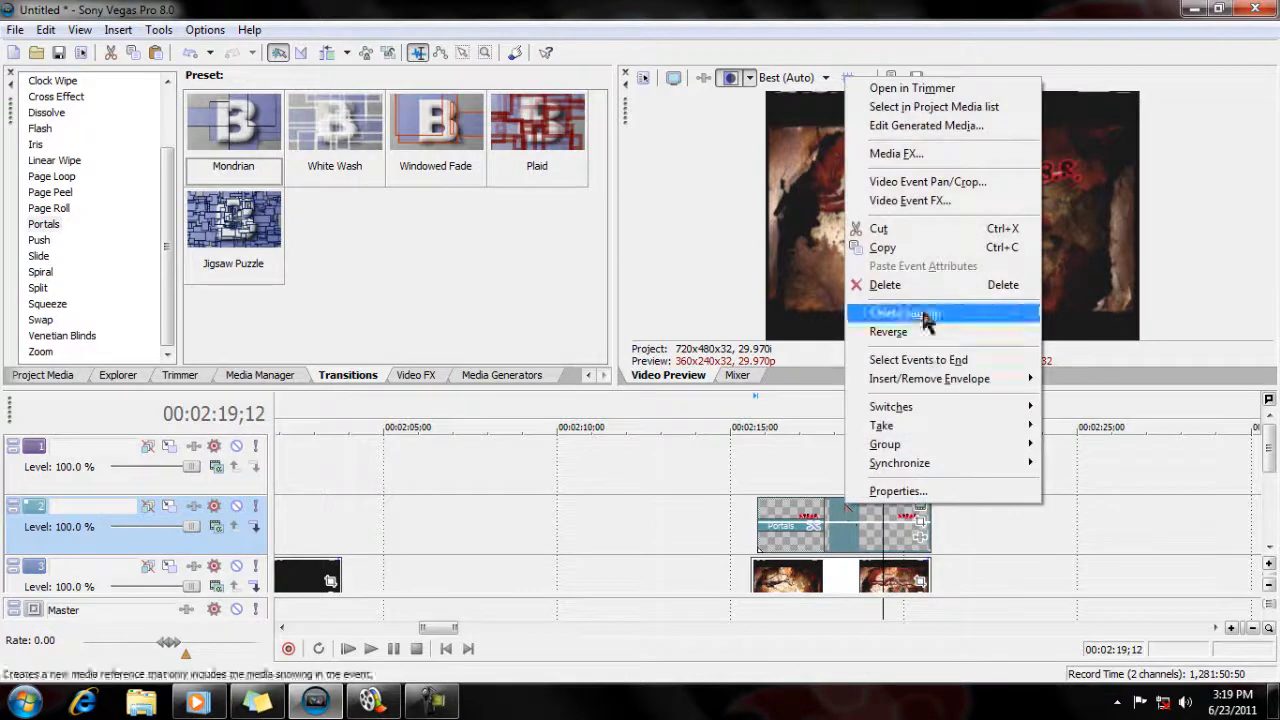
click(885, 248)
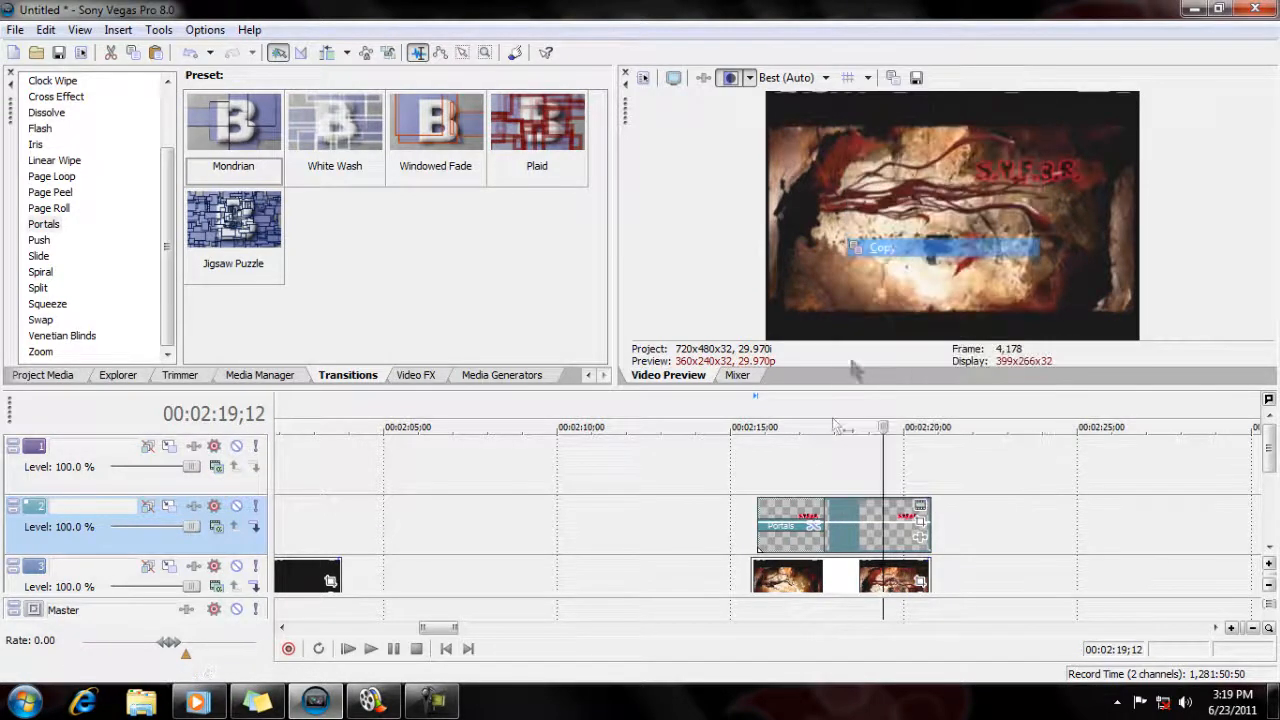
click(764, 463)
right_click(766, 466)
click(836, 486)
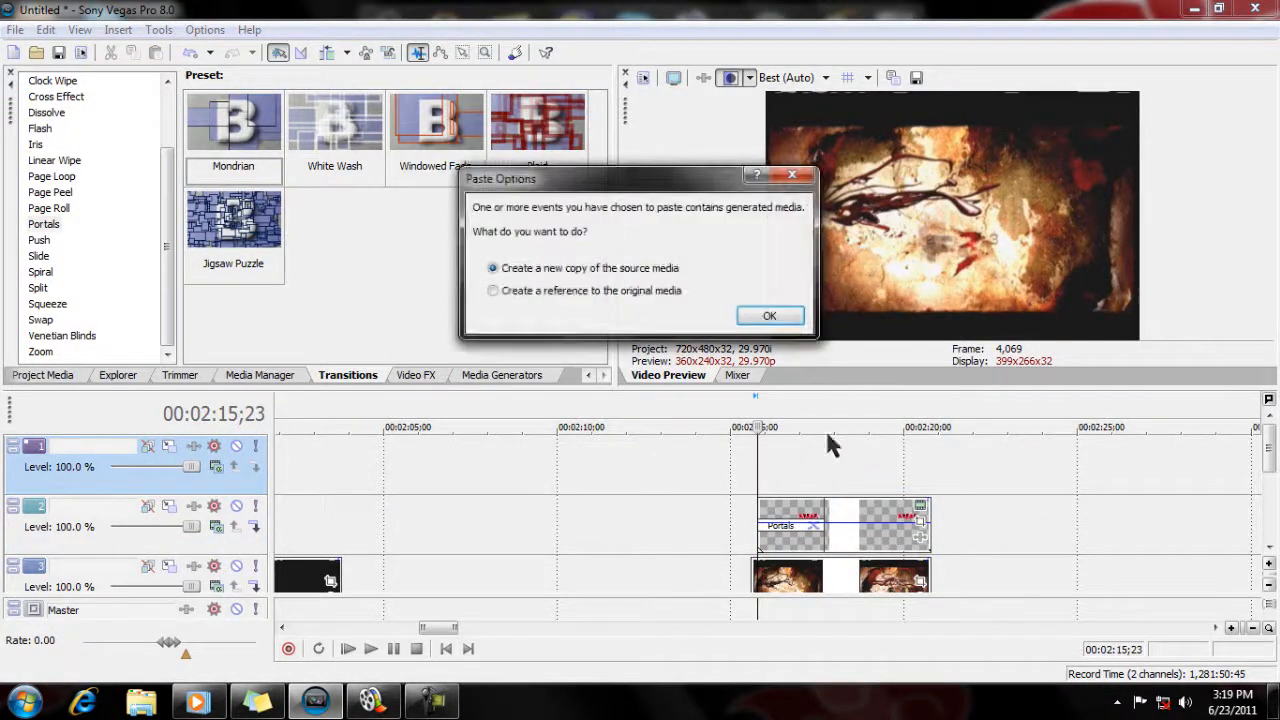
click(781, 316)
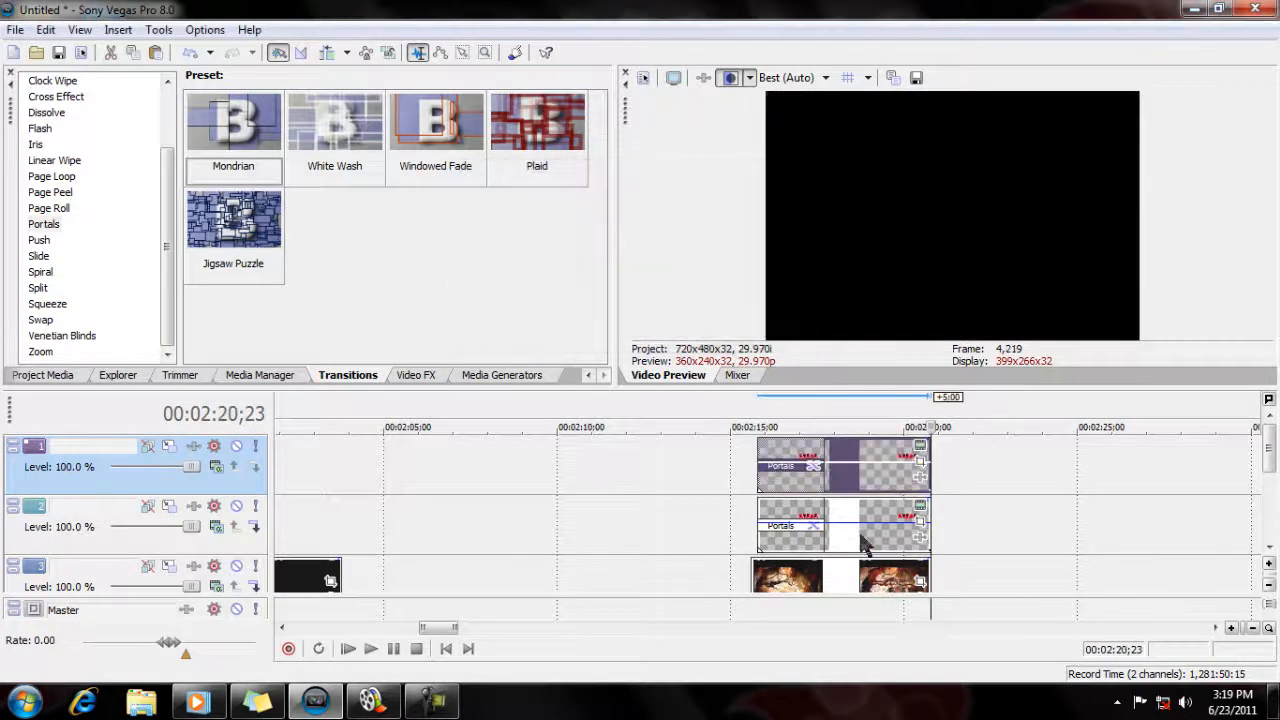
Replace the duplicated title's text with LIVE on the first line and COMMENTARY/PLAYTHROUGH on the second
click(862, 539)
click(882, 468)
click(920, 446)
click(432, 364)
key(BackSpace)
key(BackSpace)
key(BackSpace)
key(BackSpace)
key(BackSpace)
key(BackSpace)
key(BackSpace)
key(BackSpace)
key(BackSpace)
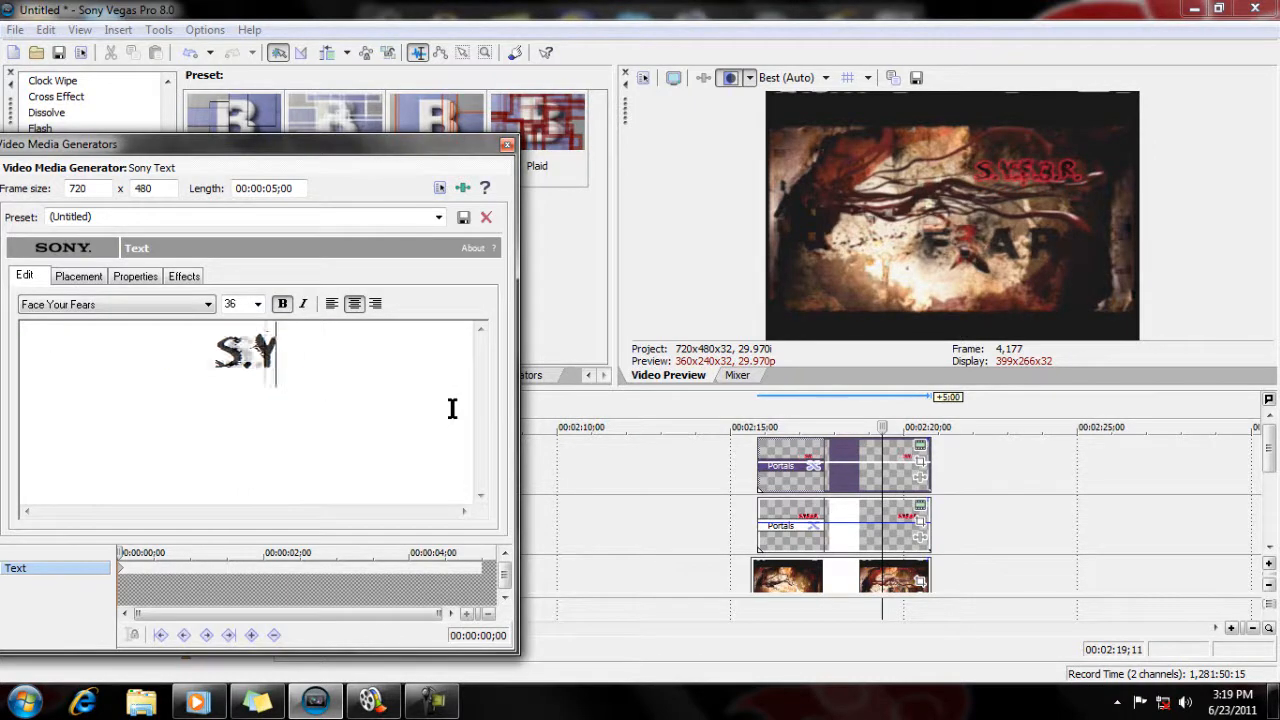
key(BackSpace)
text(LIVE)
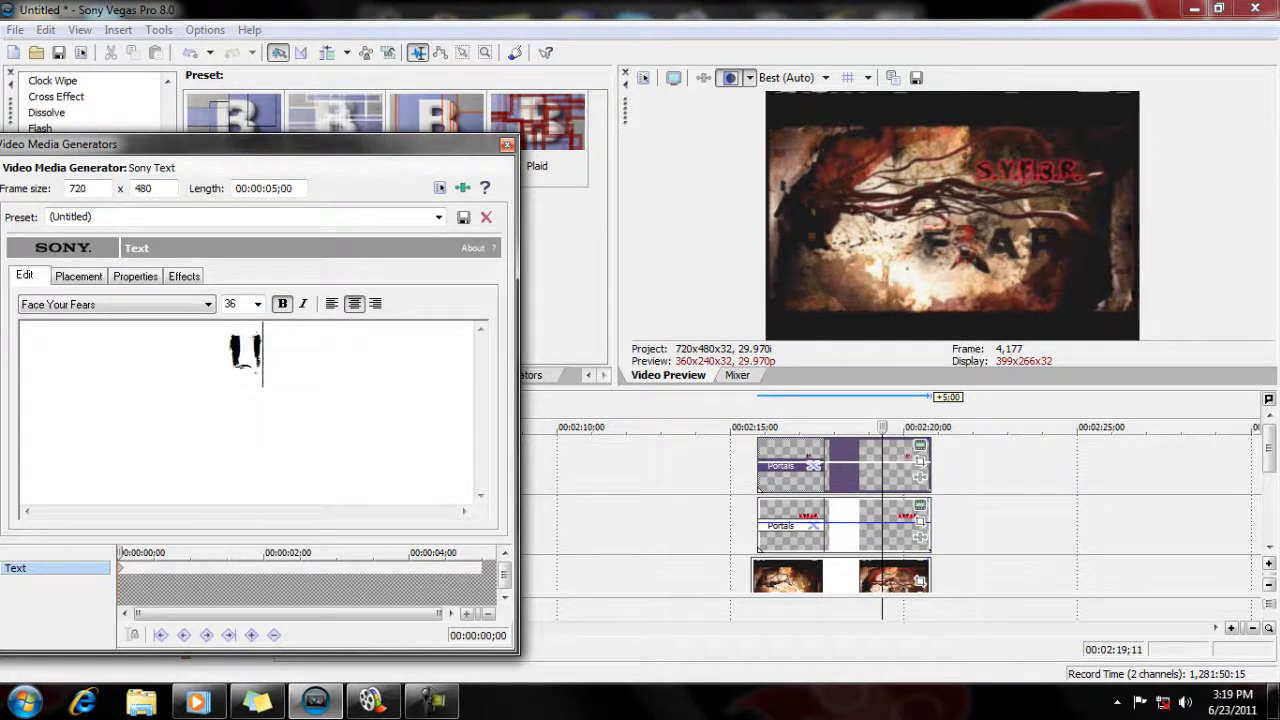
key(Return)
text(COMMENT)
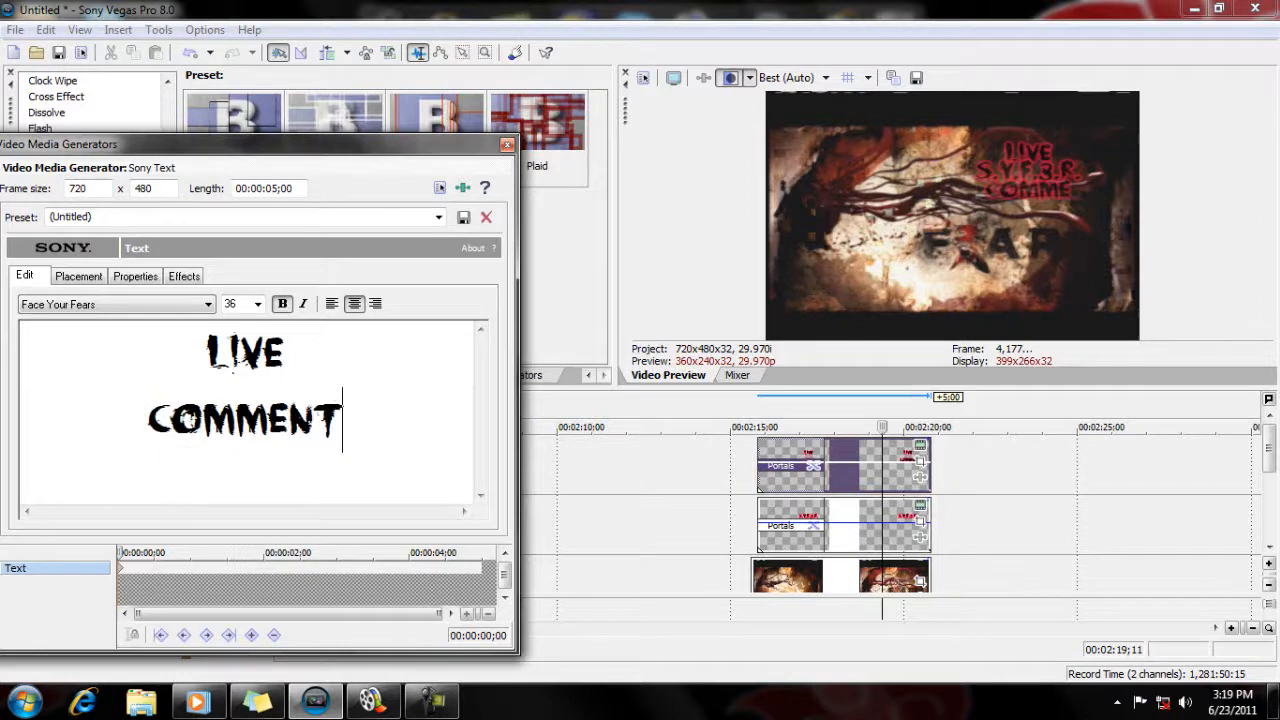
text(ARY/PLAYTHROUGH)
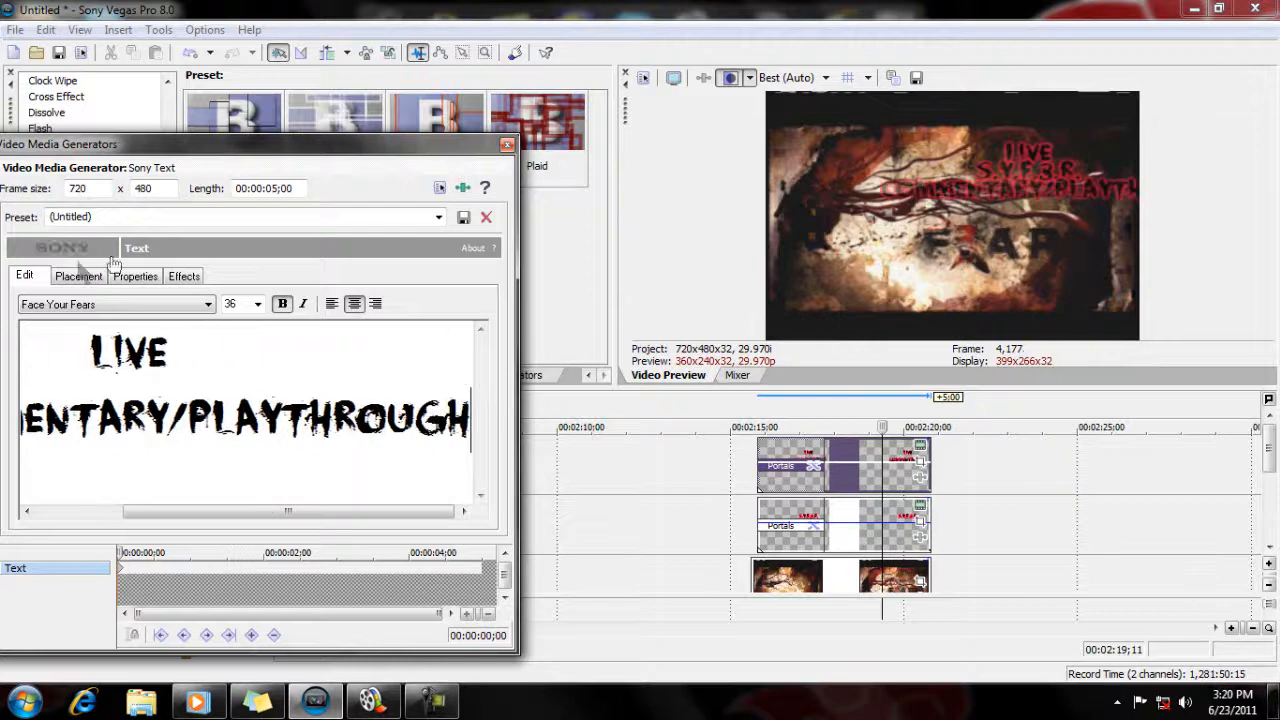
Move the new text below the FEAR logo and make the word LIVE italic at font size 26
click(78, 277)
drag(165, 403, 157, 465)
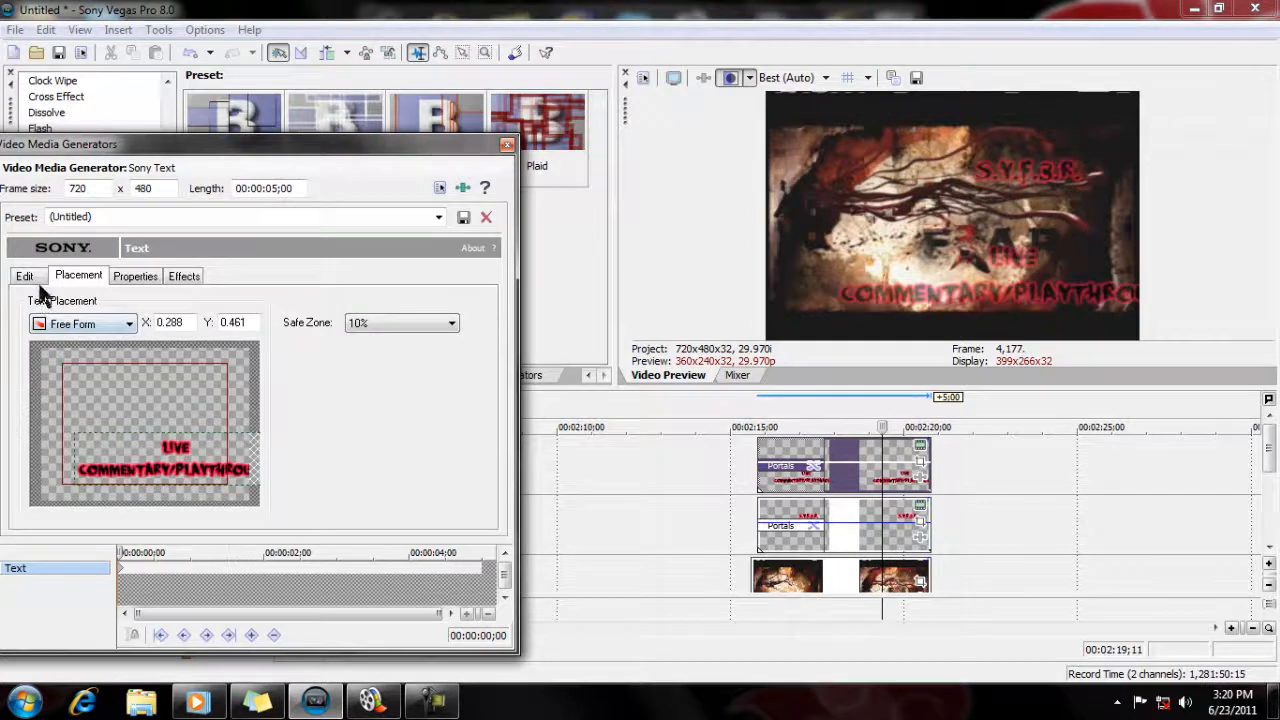
click(26, 277)
double_click(132, 355)
click(303, 304)
click(86, 277)
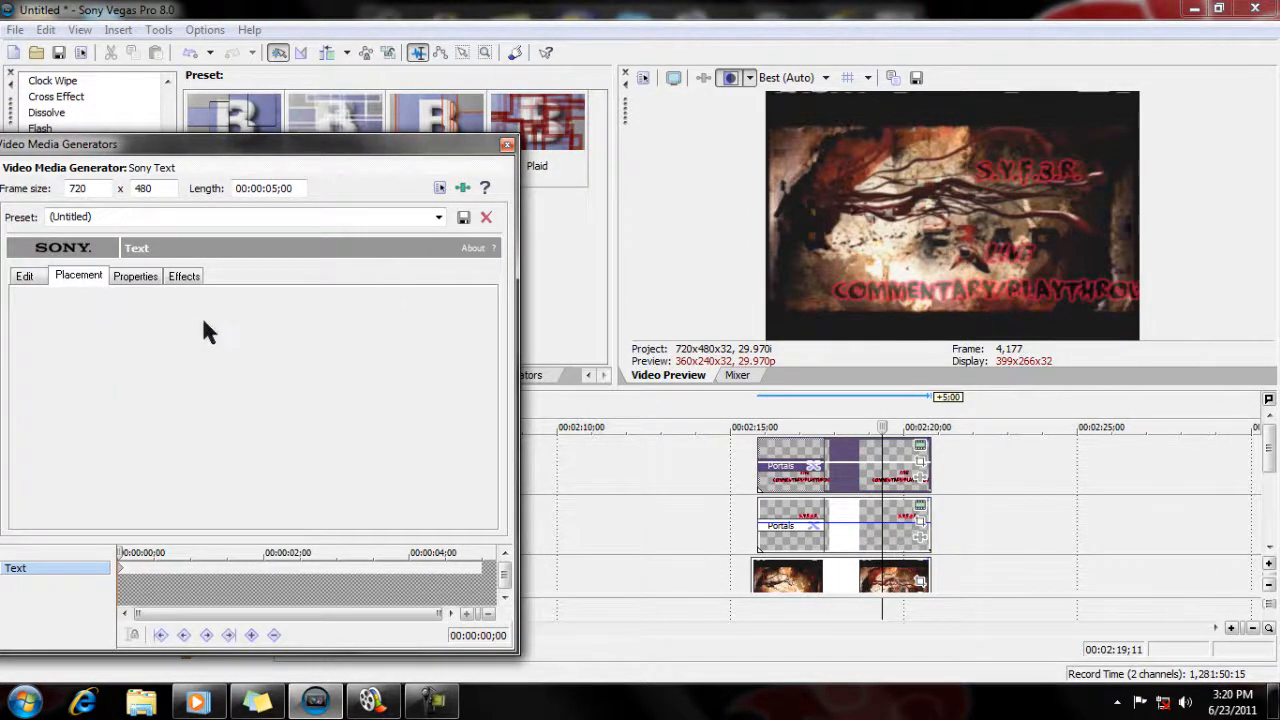
click(30, 278)
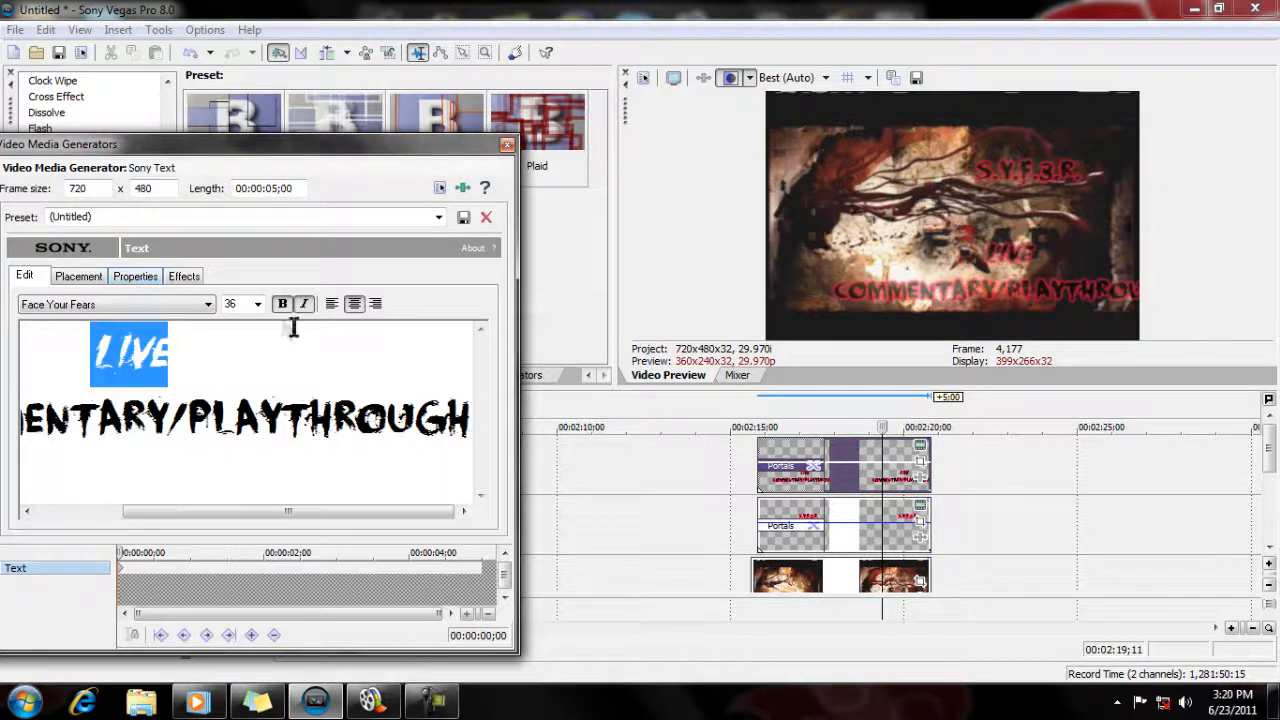
click(257, 304)
click(245, 457)
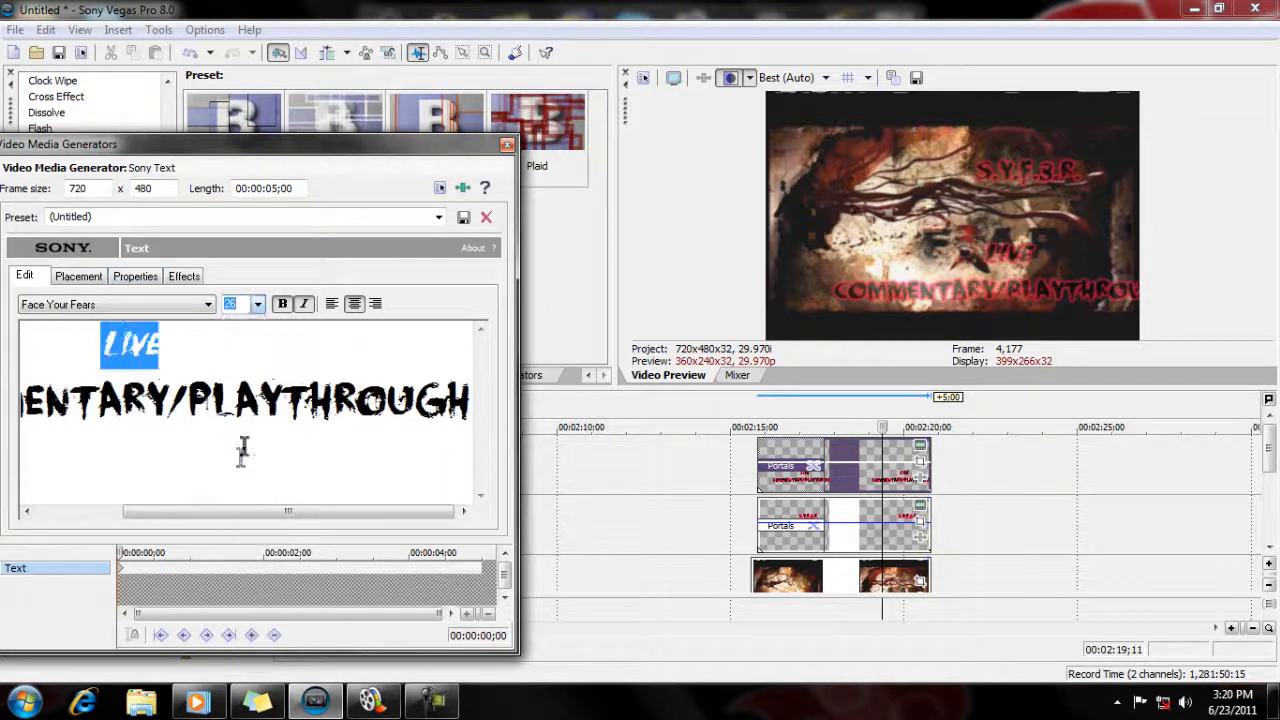
Scale the text down until COMMENTARY/PLAYTHROUGH fits the frame and place it at about X 0.288, Y 0.527
click(126, 277)
drag(145, 491, 128, 503)
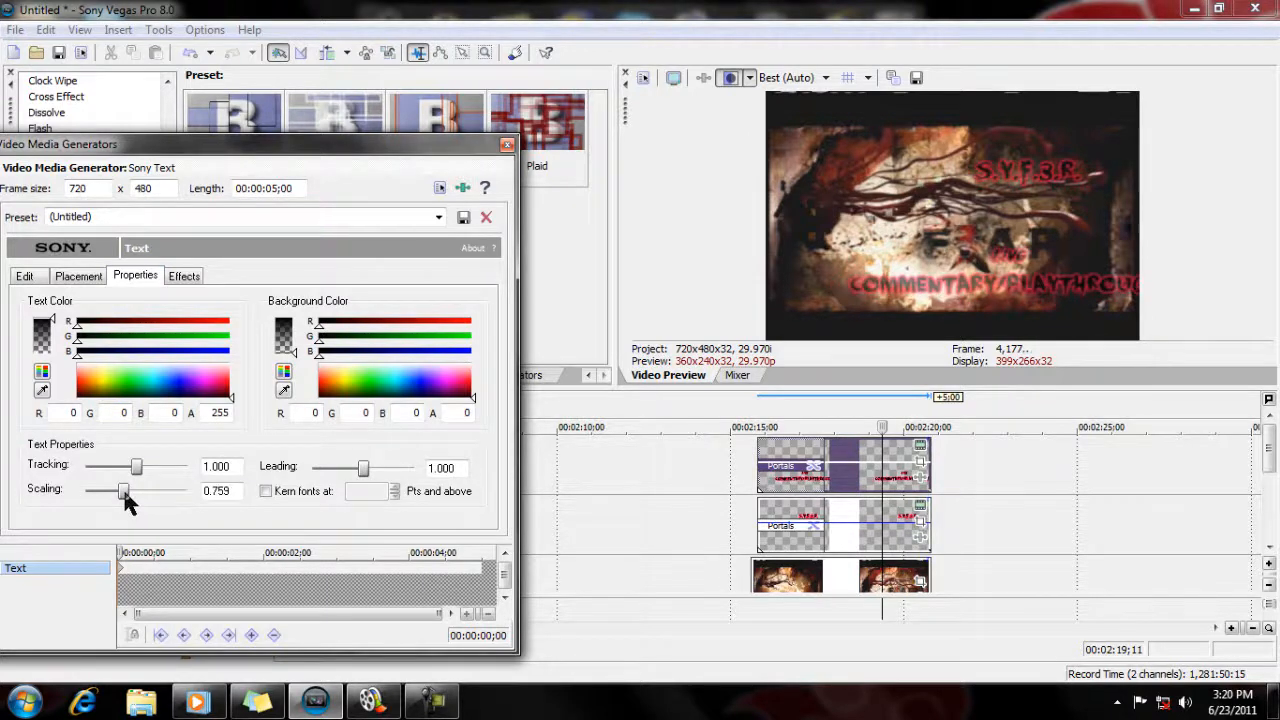
click(78, 276)
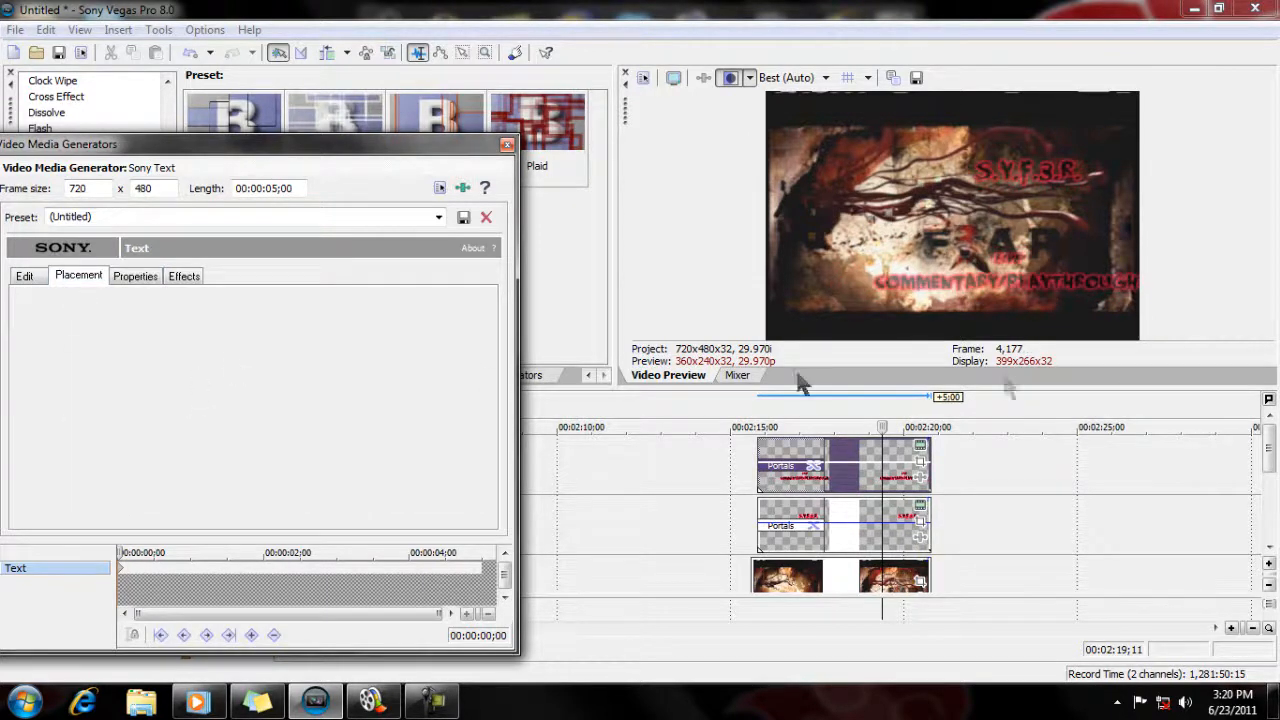
drag(177, 443, 175, 449)
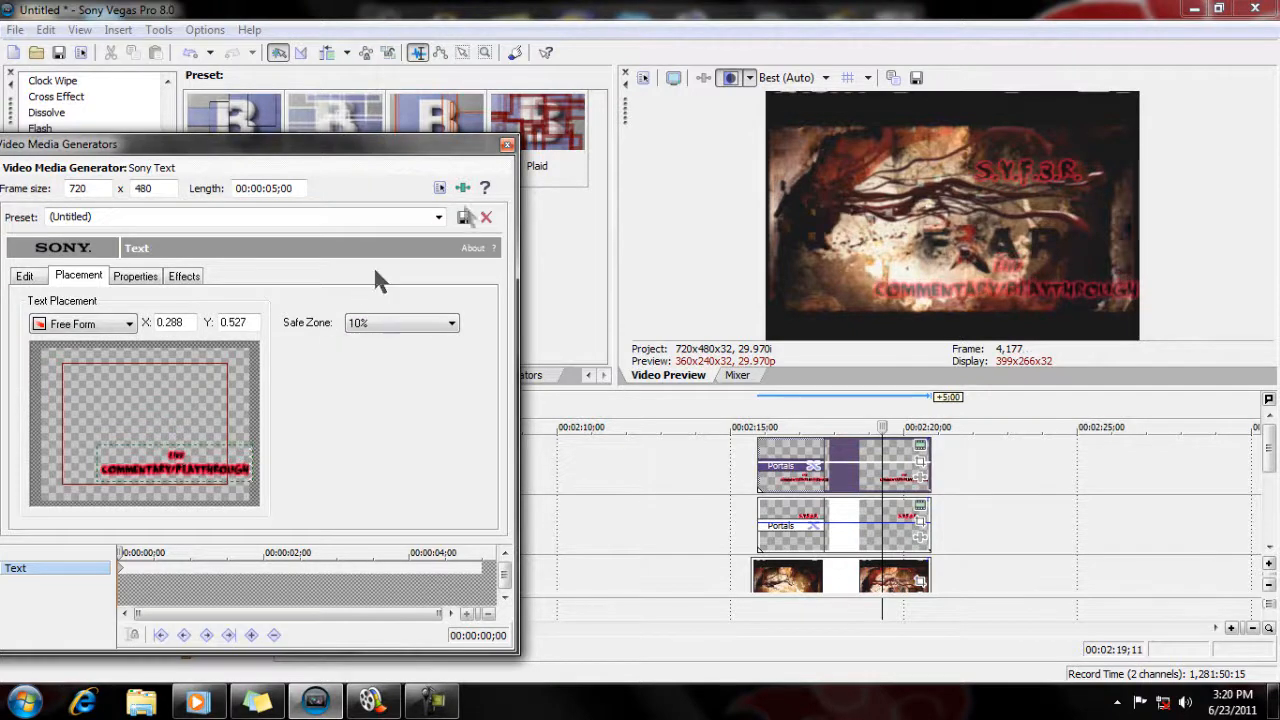
click(507, 146)
Play the logo section from the start of the two title events to check both texts
click(758, 478)
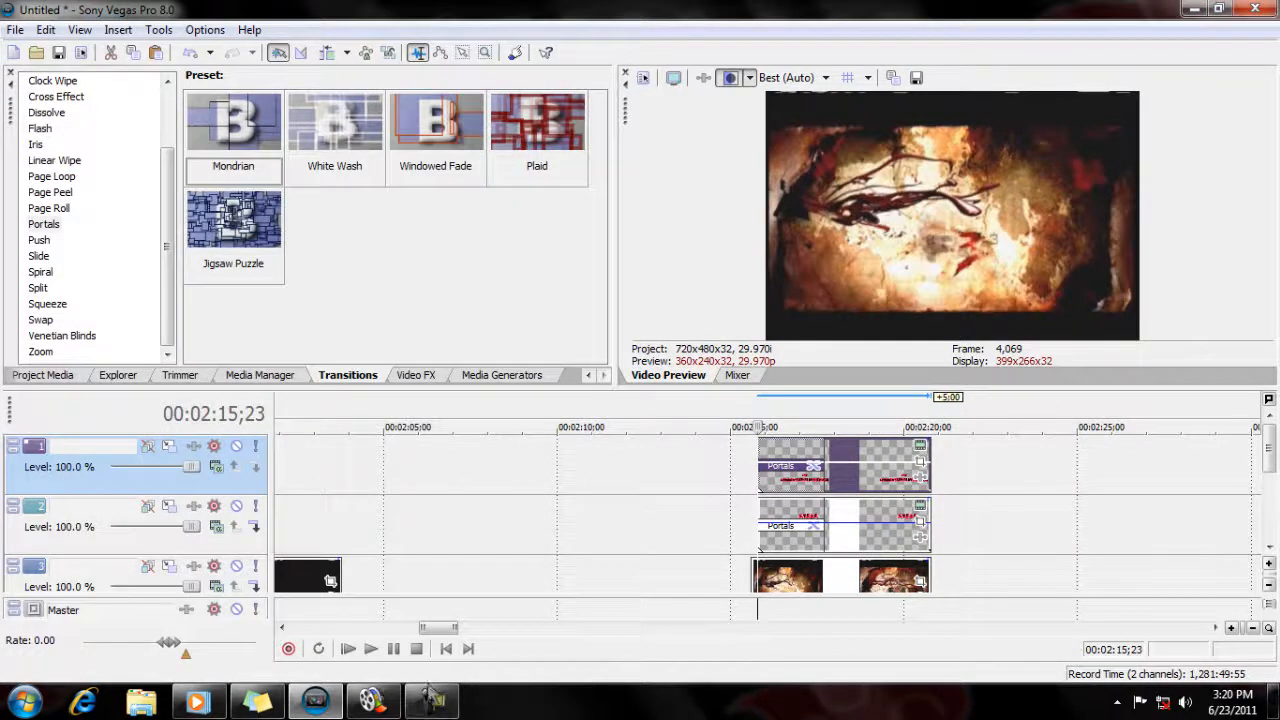
click(395, 650)
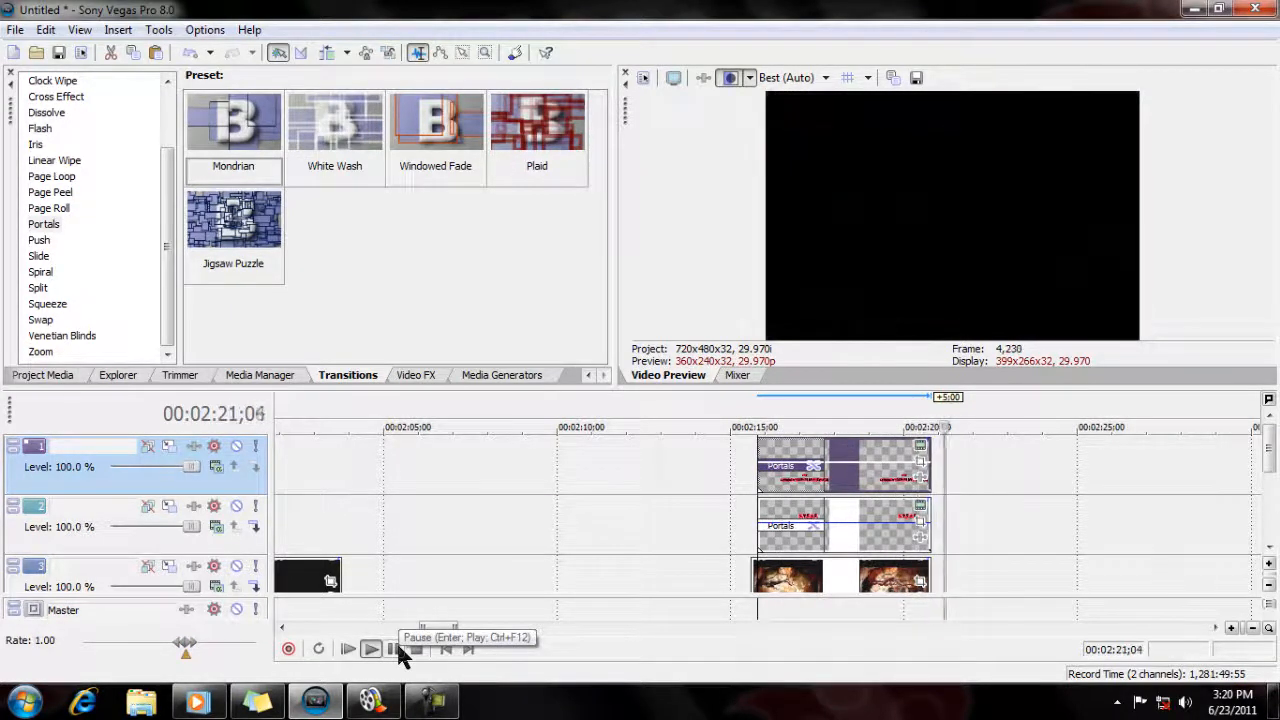
click(400, 650)
Review the whole timeline and scrub through the first game clip to point out the remaining footage
click(749, 529)
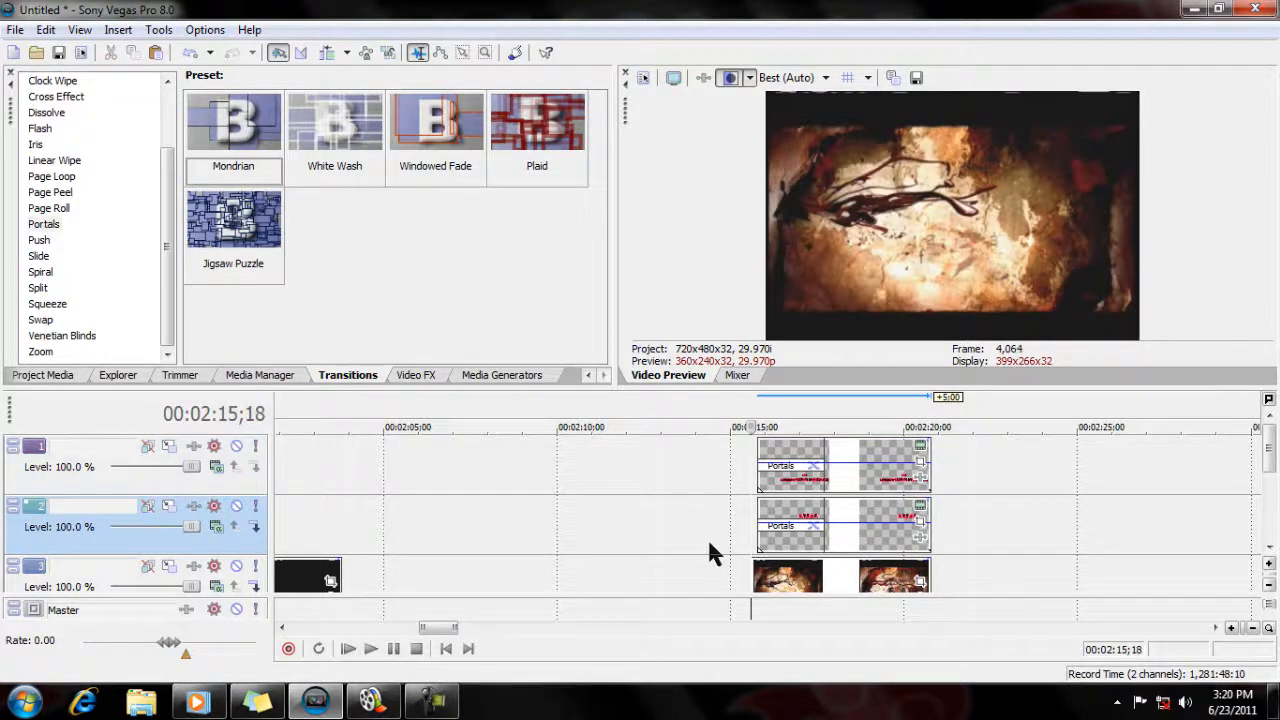
scroll(707, 537, down, 10)
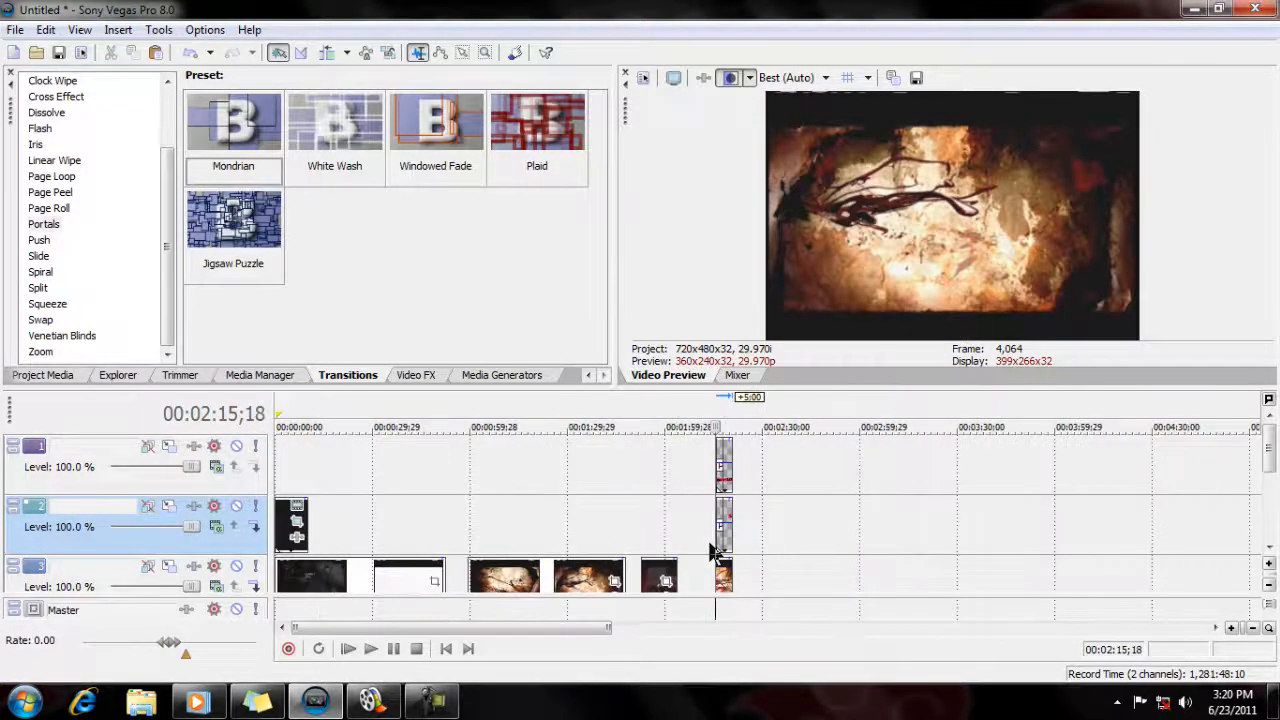
drag(1268, 445, 1268, 461)
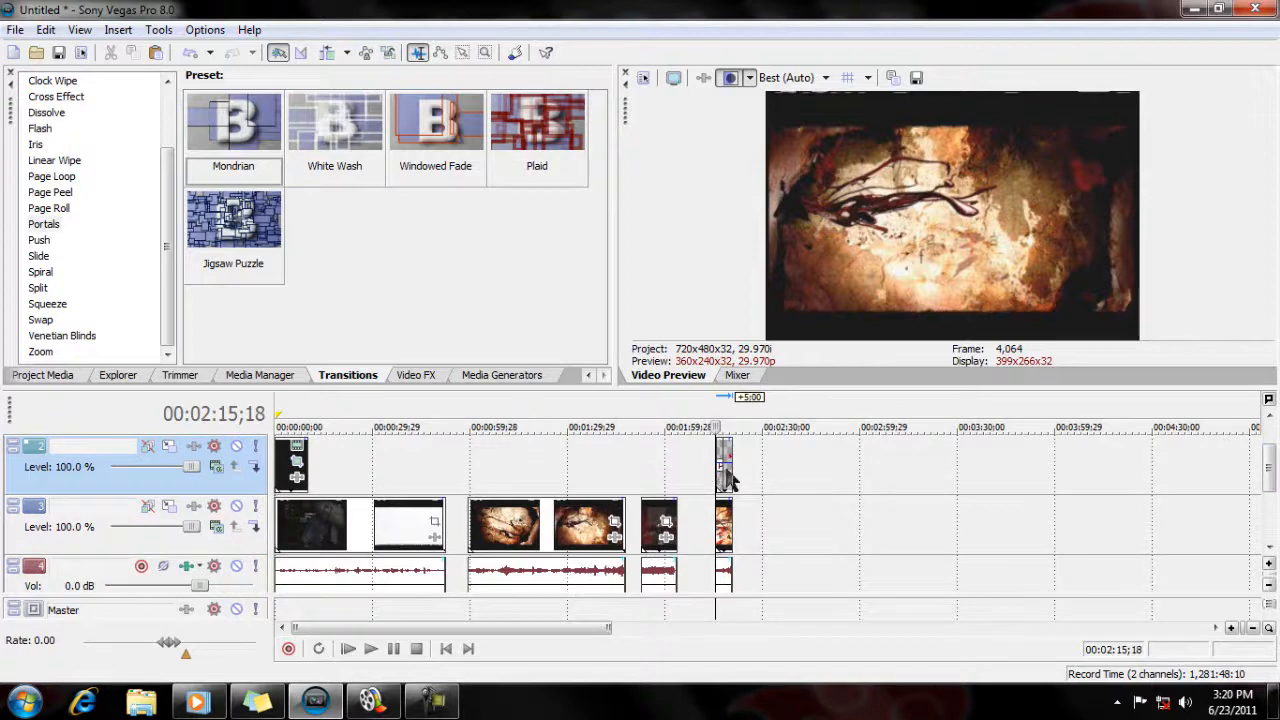
click(317, 540)
scroll(312, 540, up, 3)
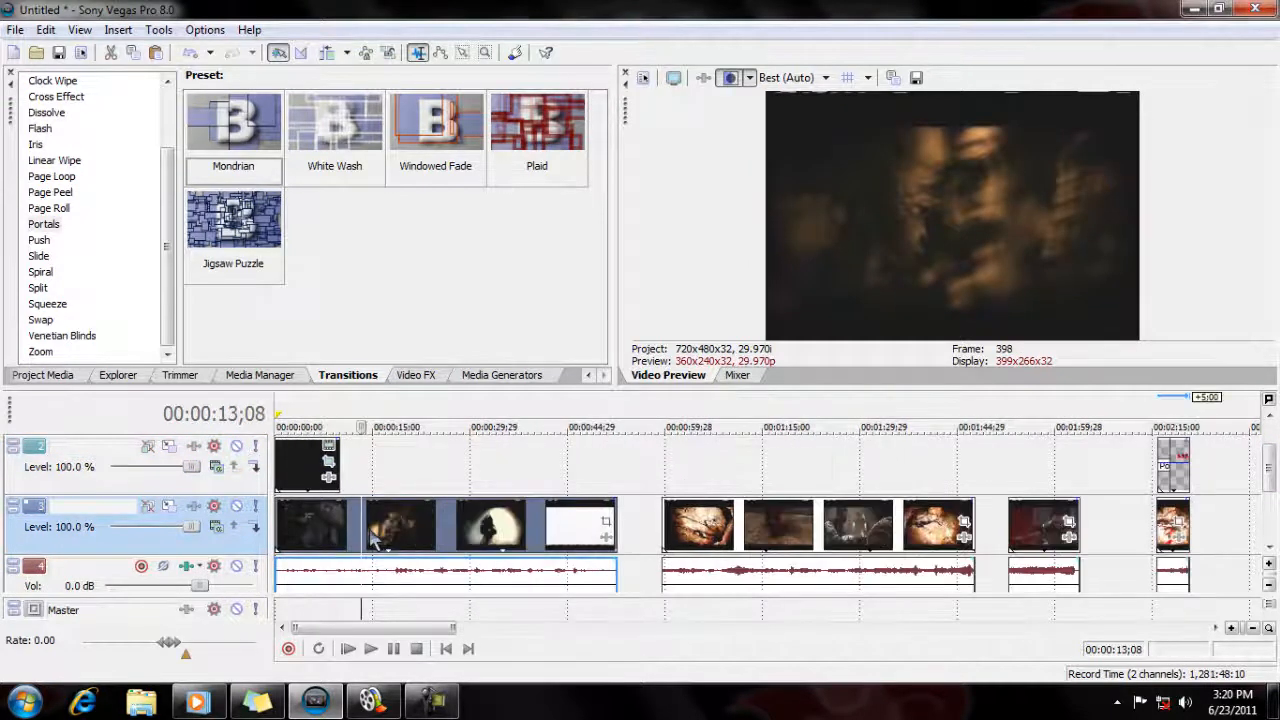
drag(361, 527, 452, 527)
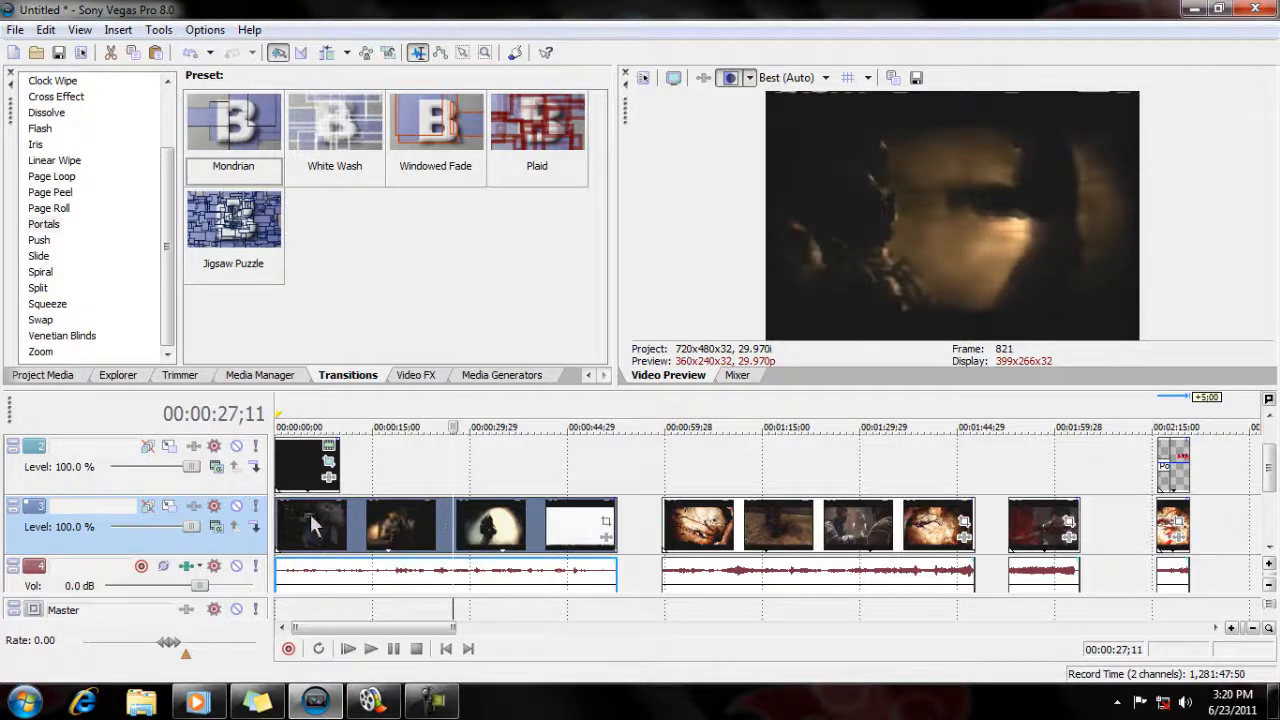
click(818, 470)
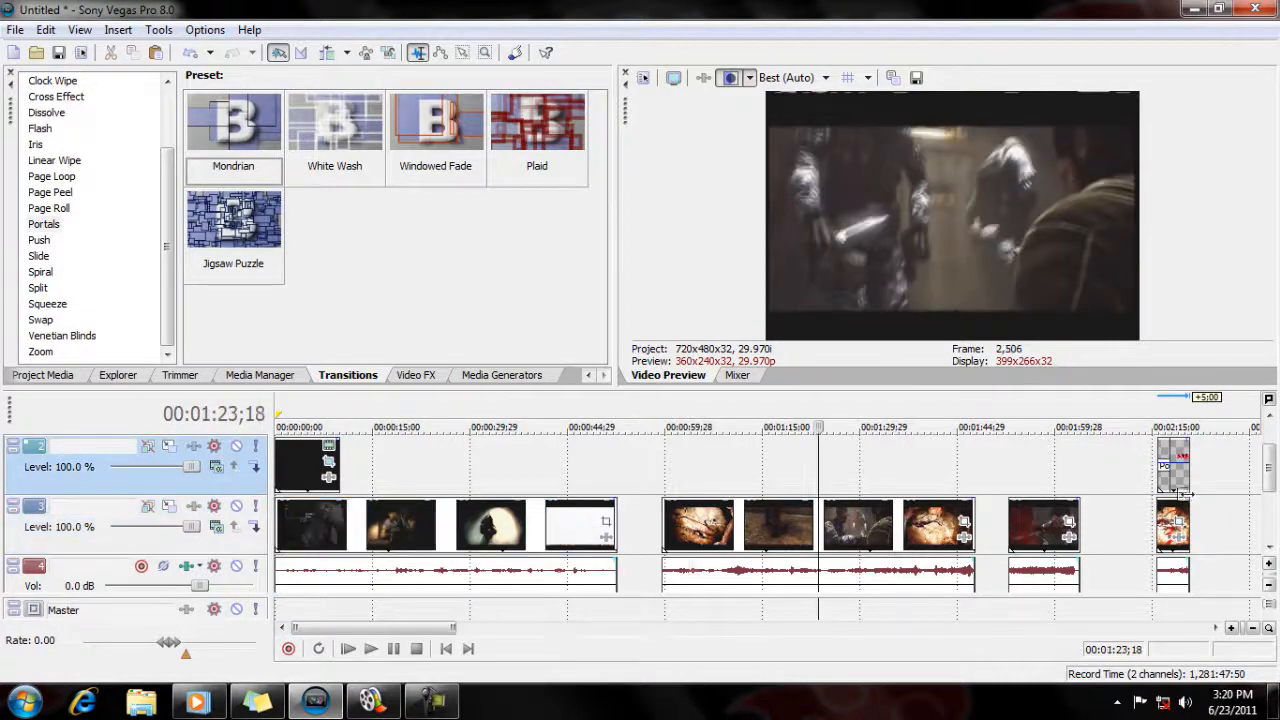
Switch to Windows Media Player, play the finished FEAR 3 intro, close it and minimize the editor
click(197, 703)
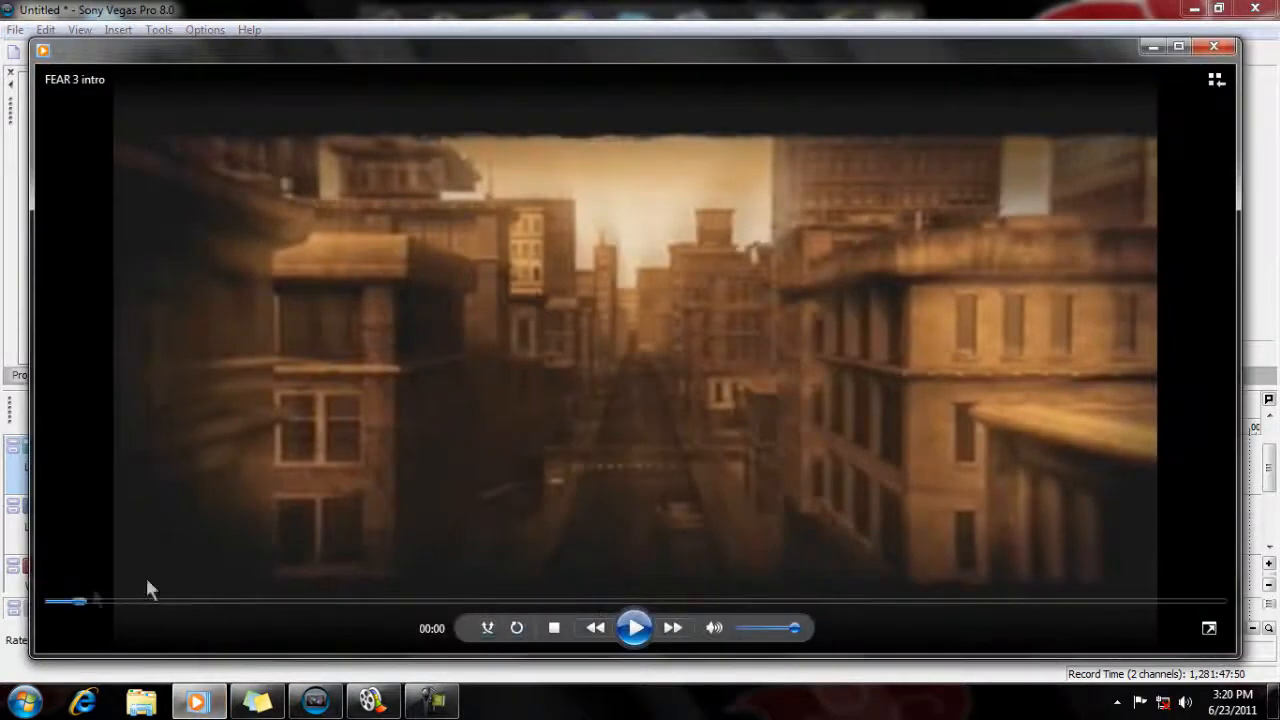
click(636, 628)
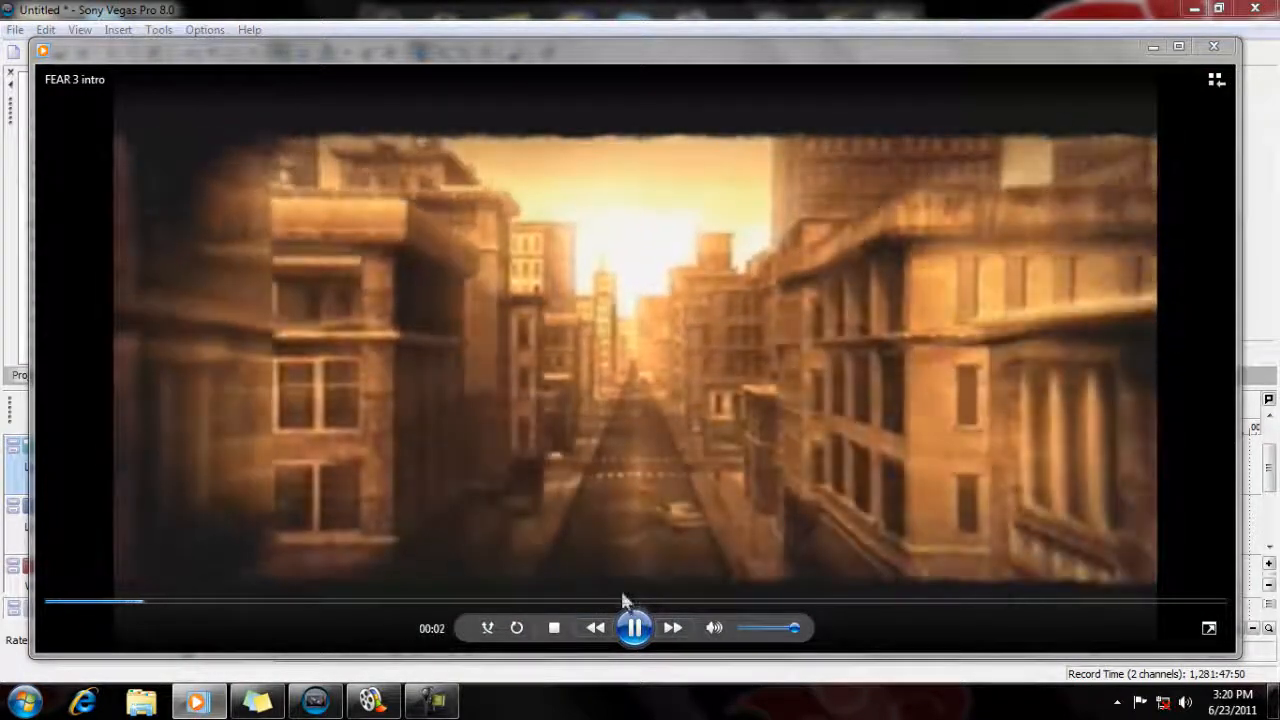
click(627, 601)
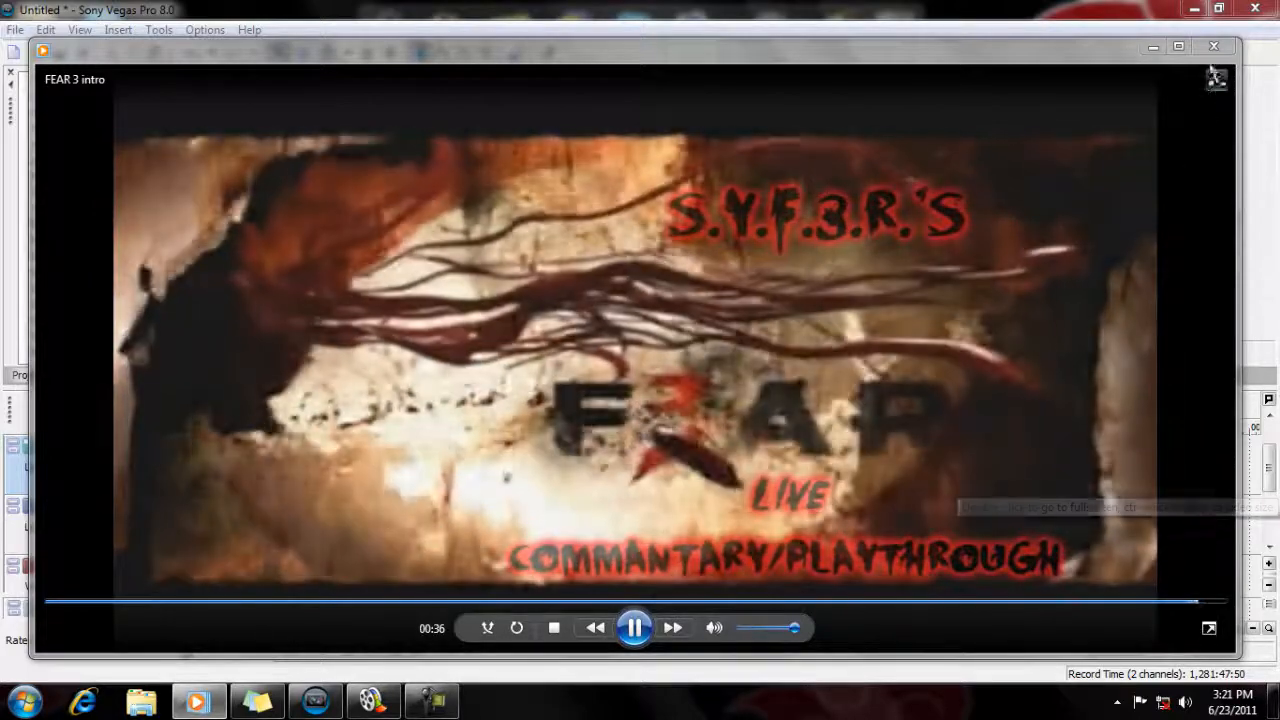
click(1214, 46)
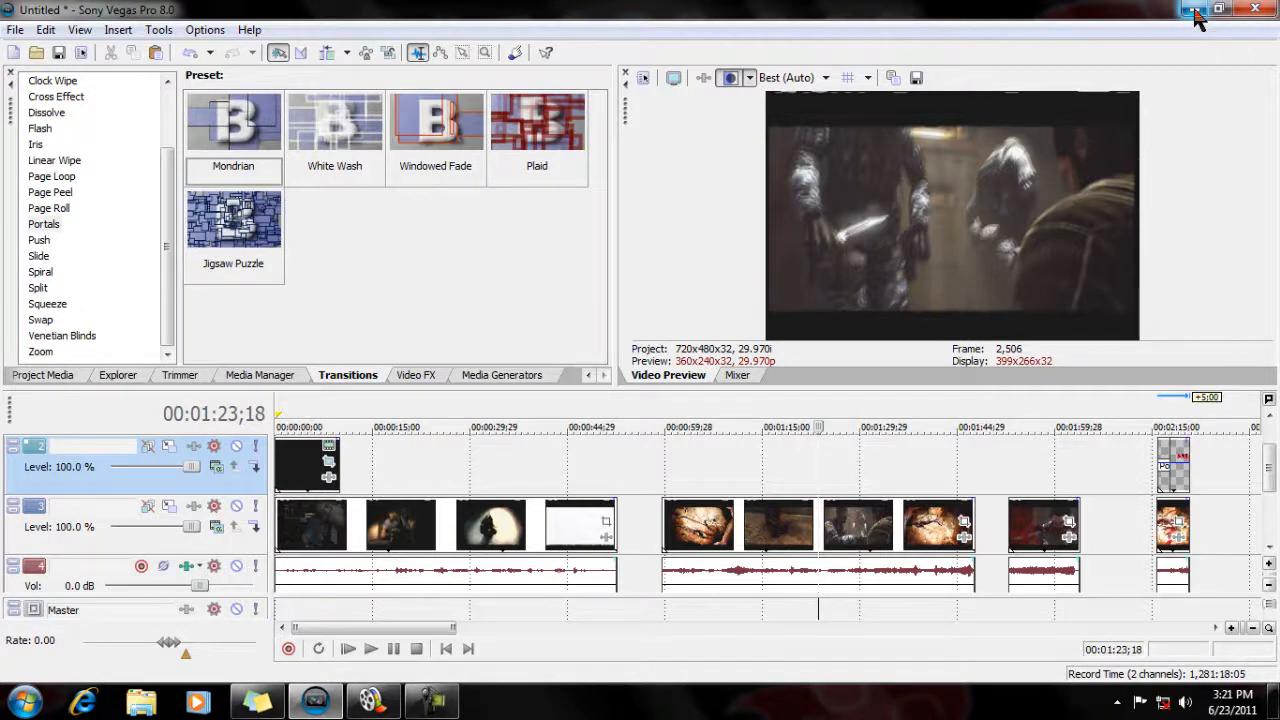
click(1193, 12)
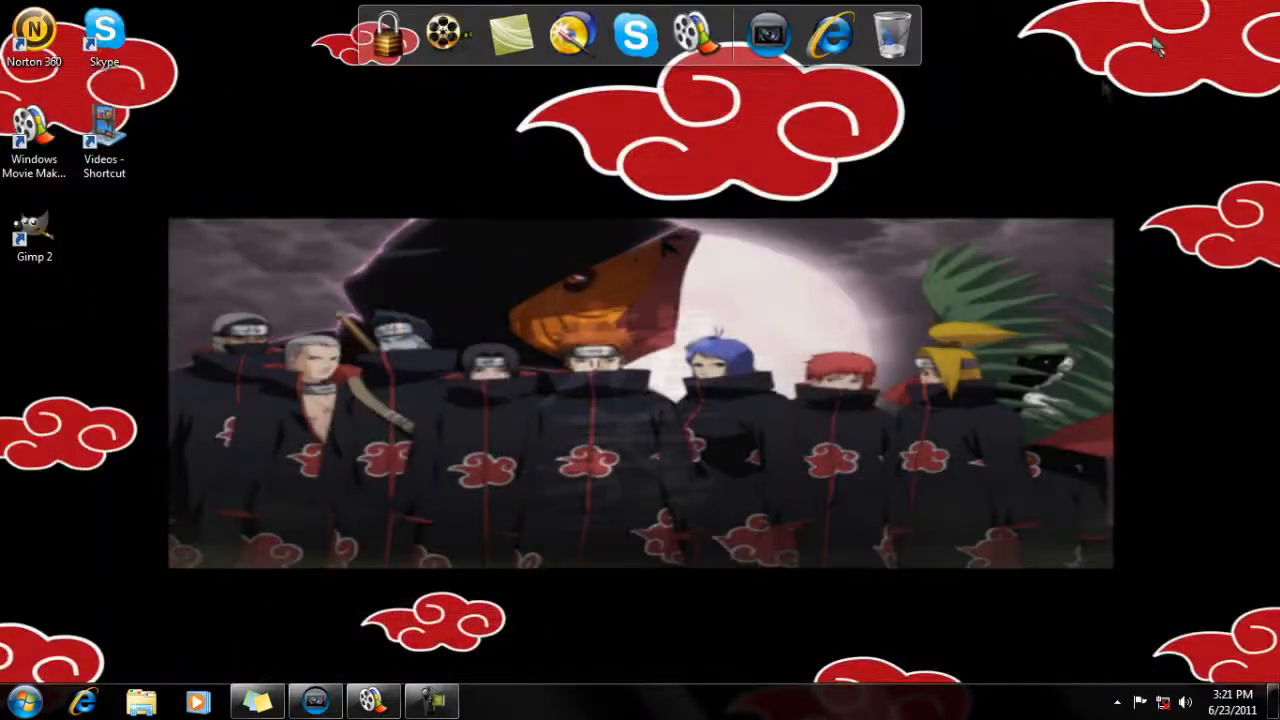